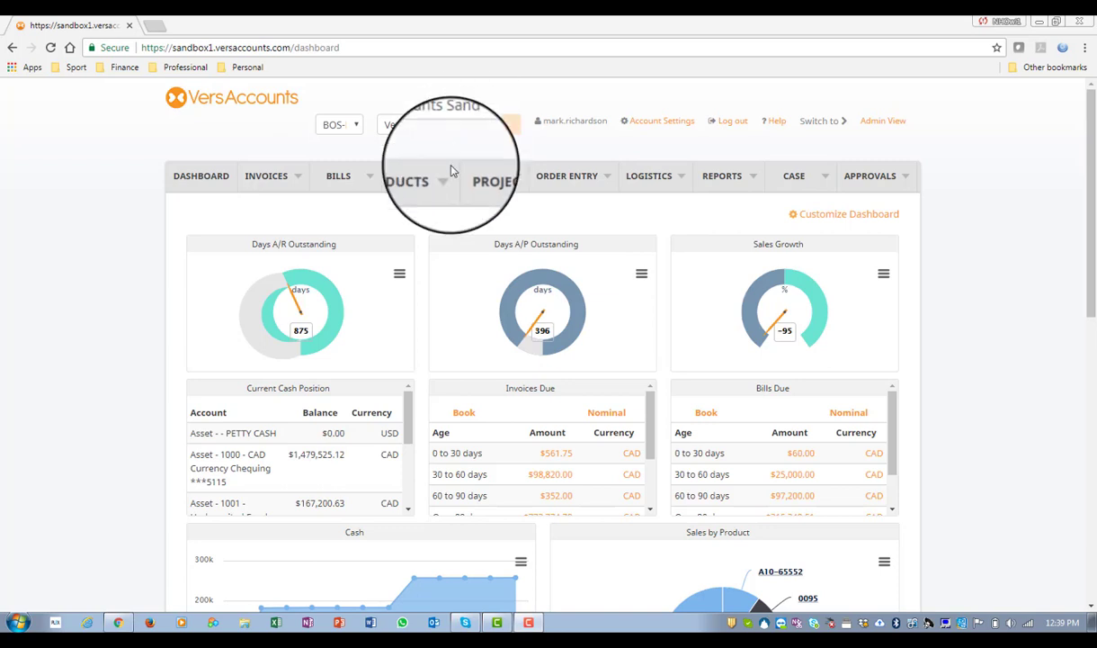
Look up part number 0090 in the inventoried products list and review its stock levels by facility.
click(439, 177)
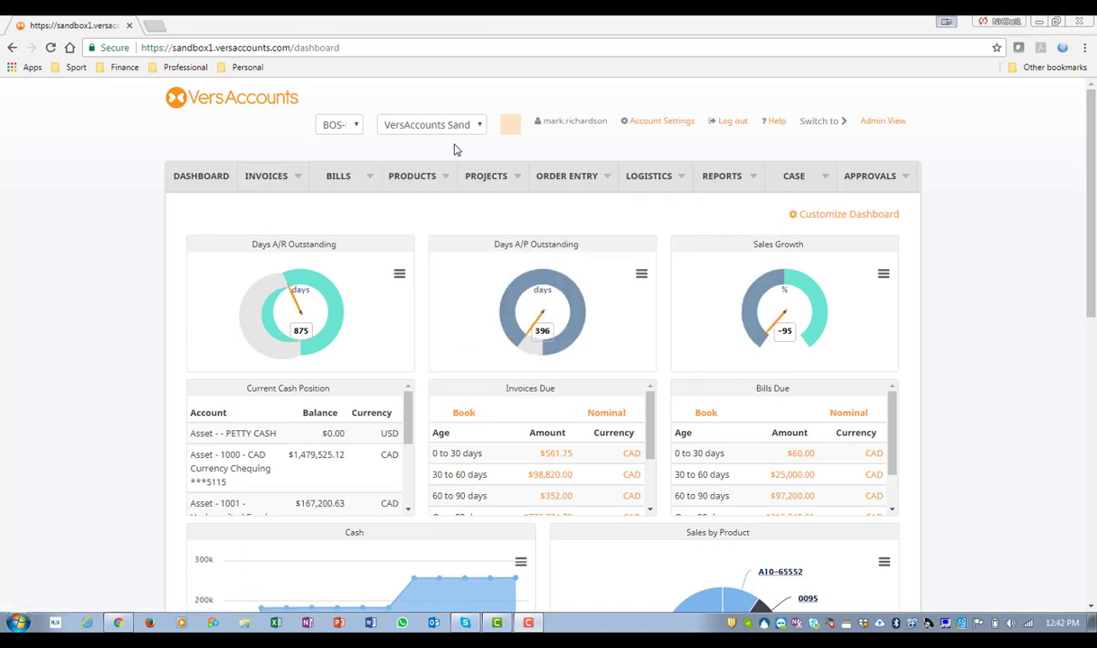
mouse_move(433, 172)
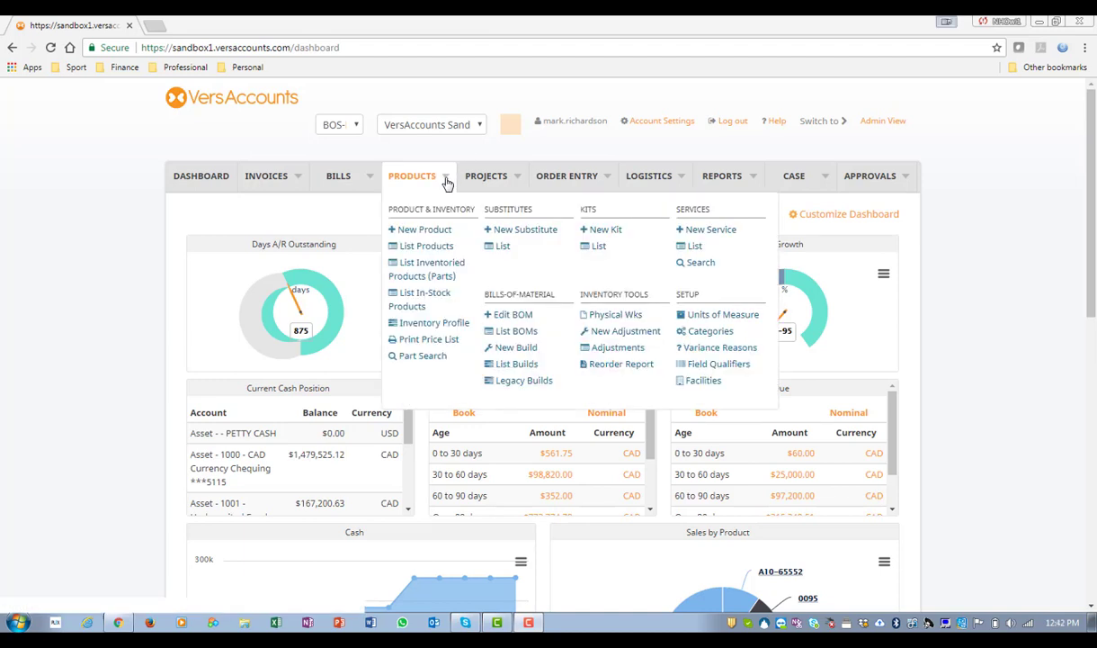
click(415, 273)
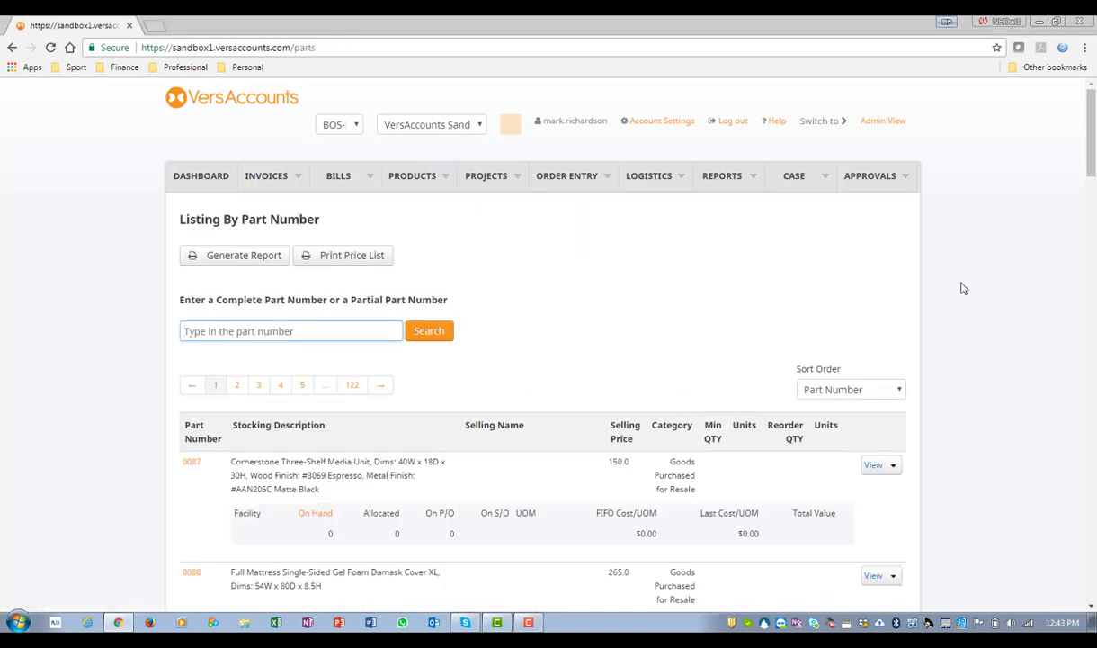
mouse_move(1092, 145)
mouse_down()
mouse_move(1092, 268)
mouse_move(1094, 132)
mouse_up()
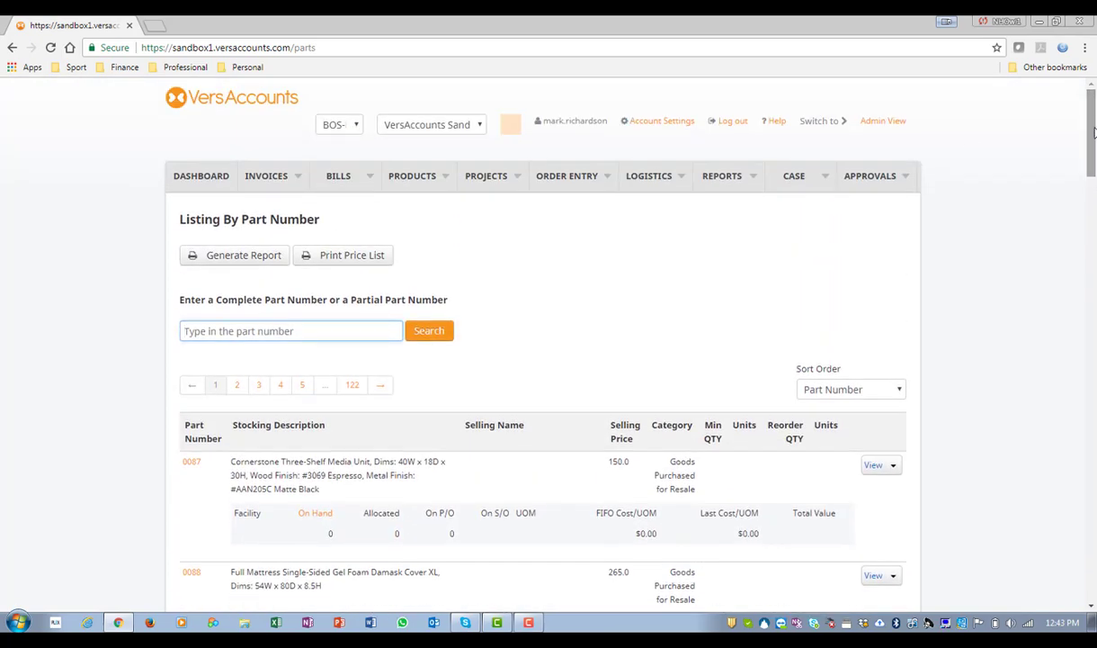
click(202, 331)
text(0090)
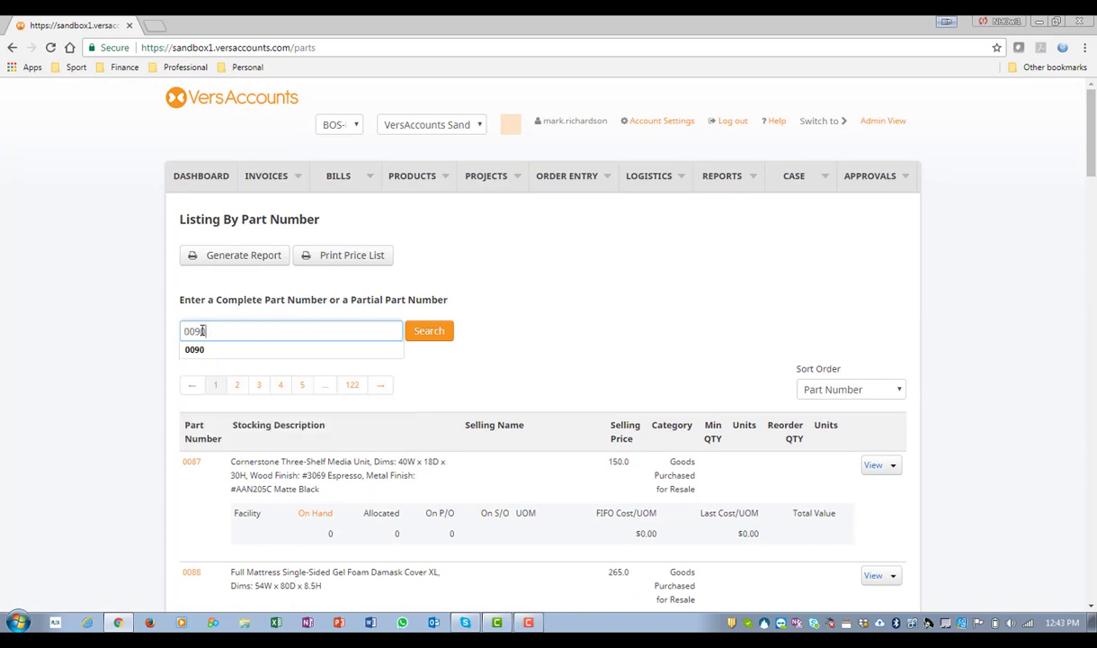
click(429, 331)
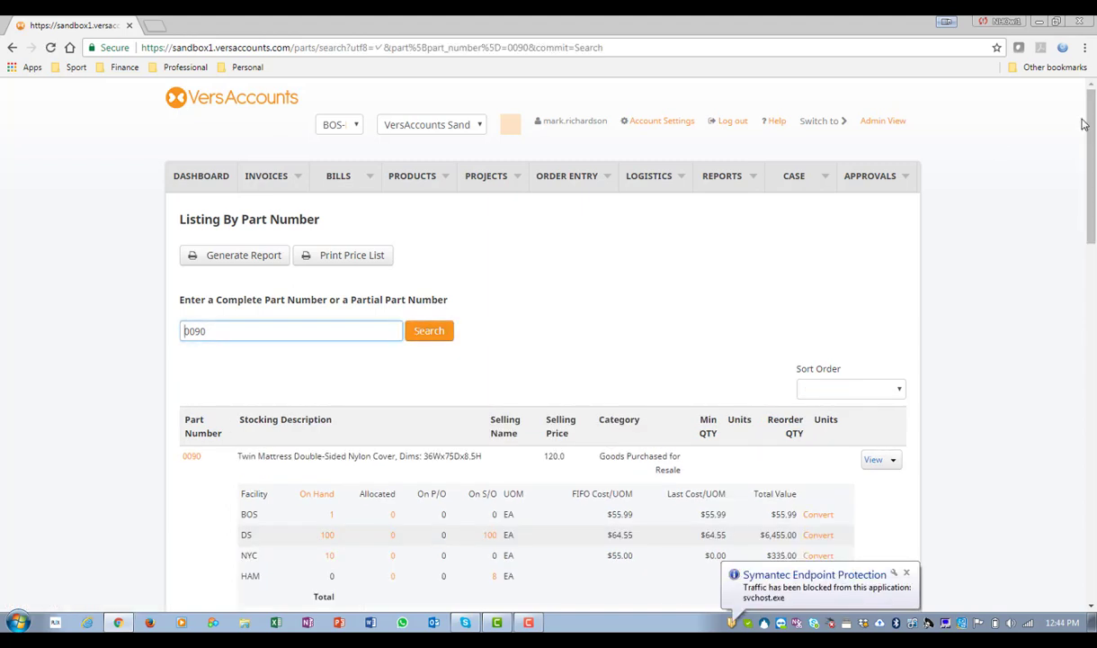
scroll(1091, 126, down, 2)
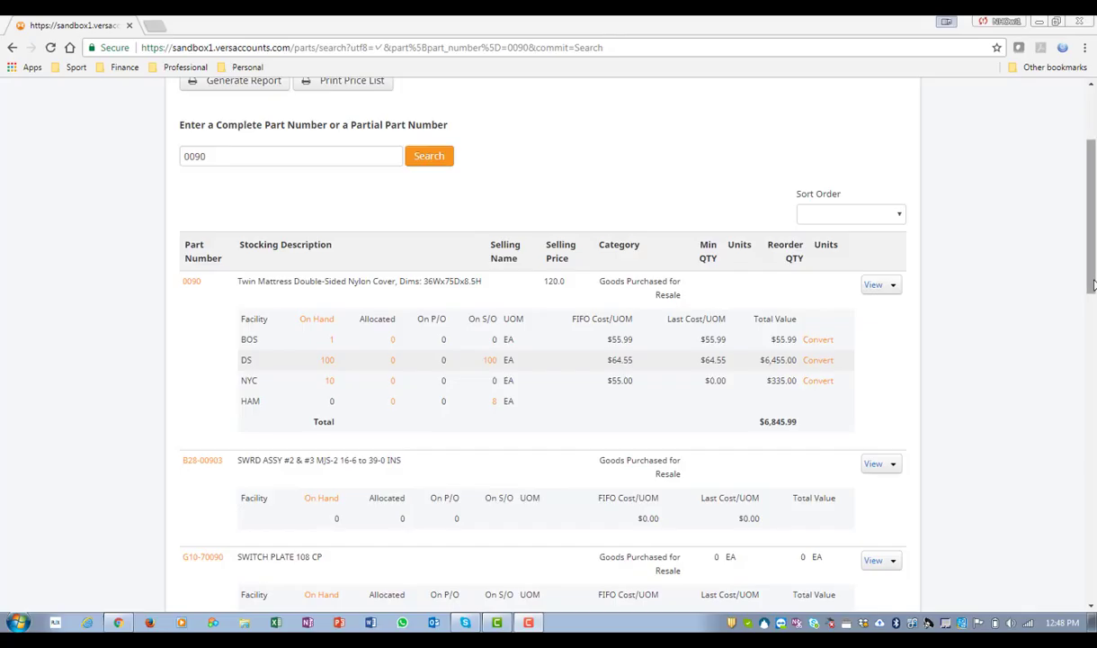
drag(1092, 285, 1091, 221)
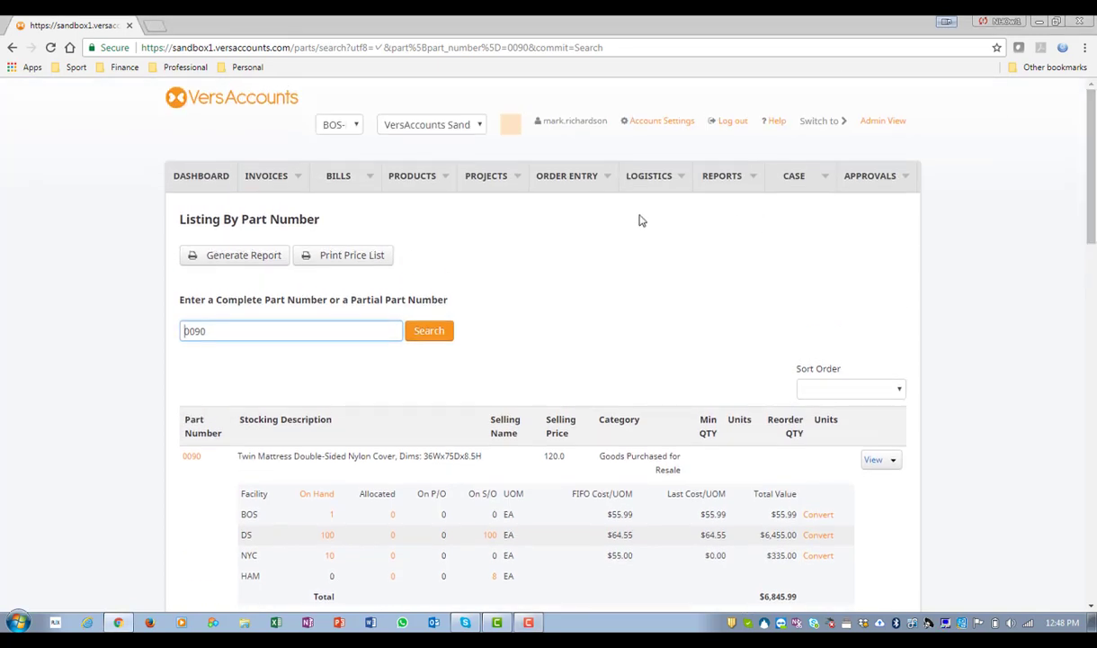
Start a new purchase order with Mattress House as the supplier.
click(607, 183)
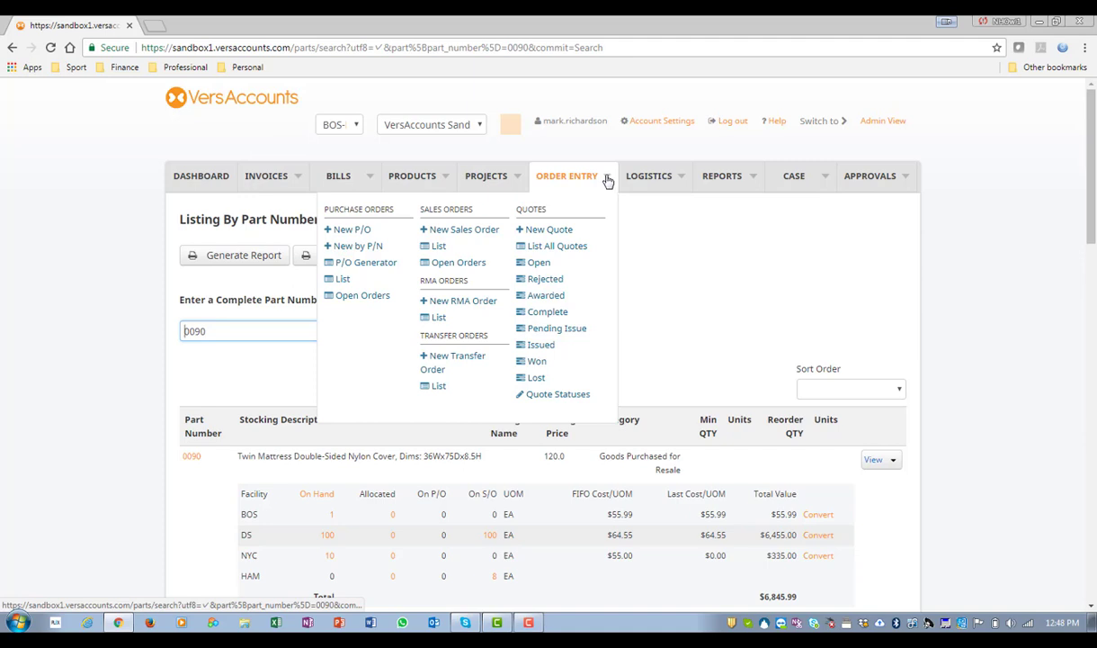
click(351, 234)
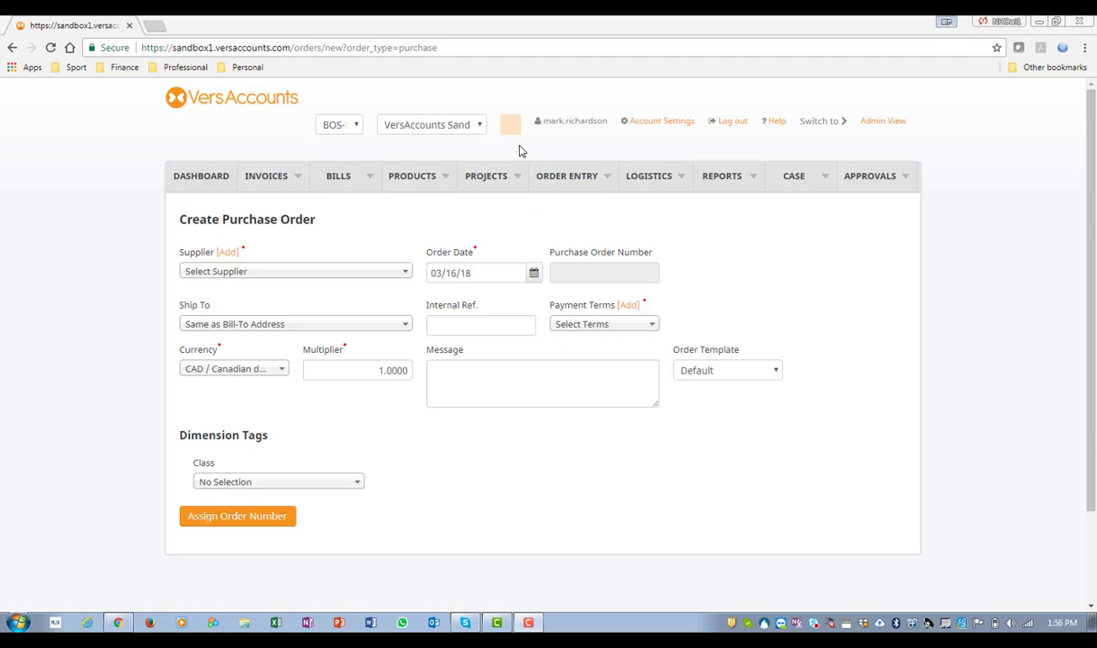
click(406, 278)
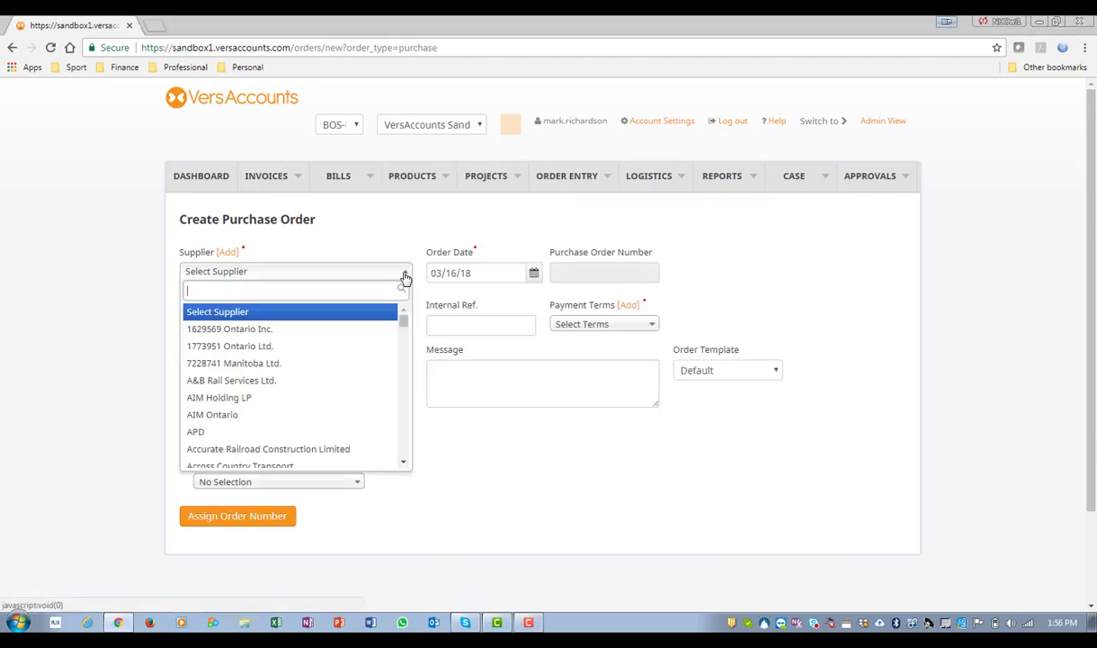
text(matt)
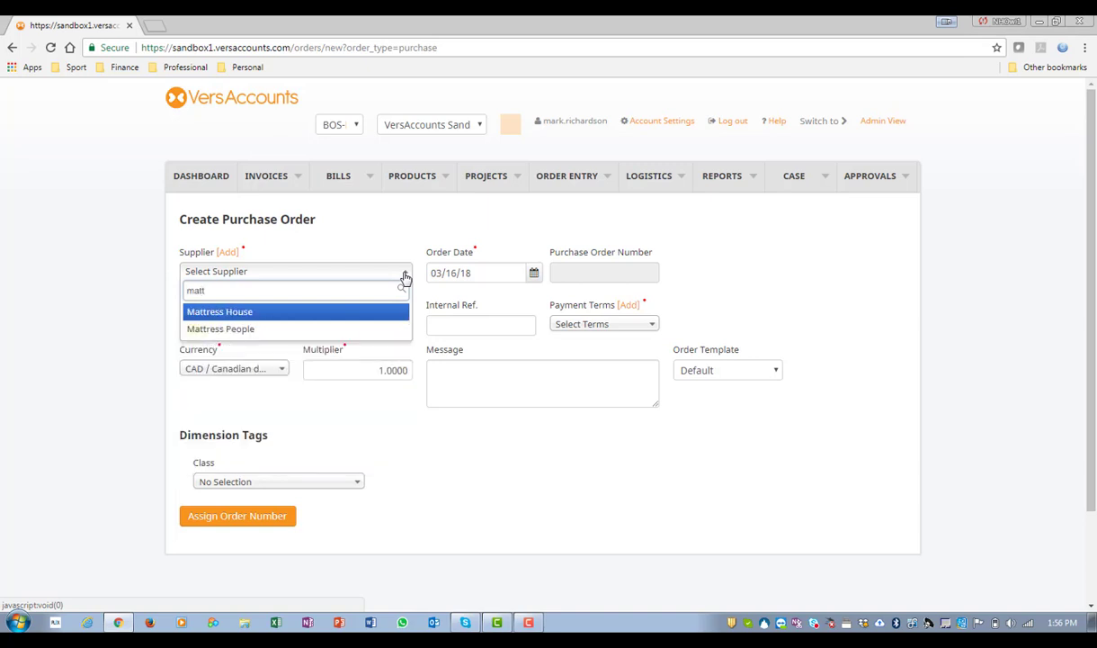
click(251, 315)
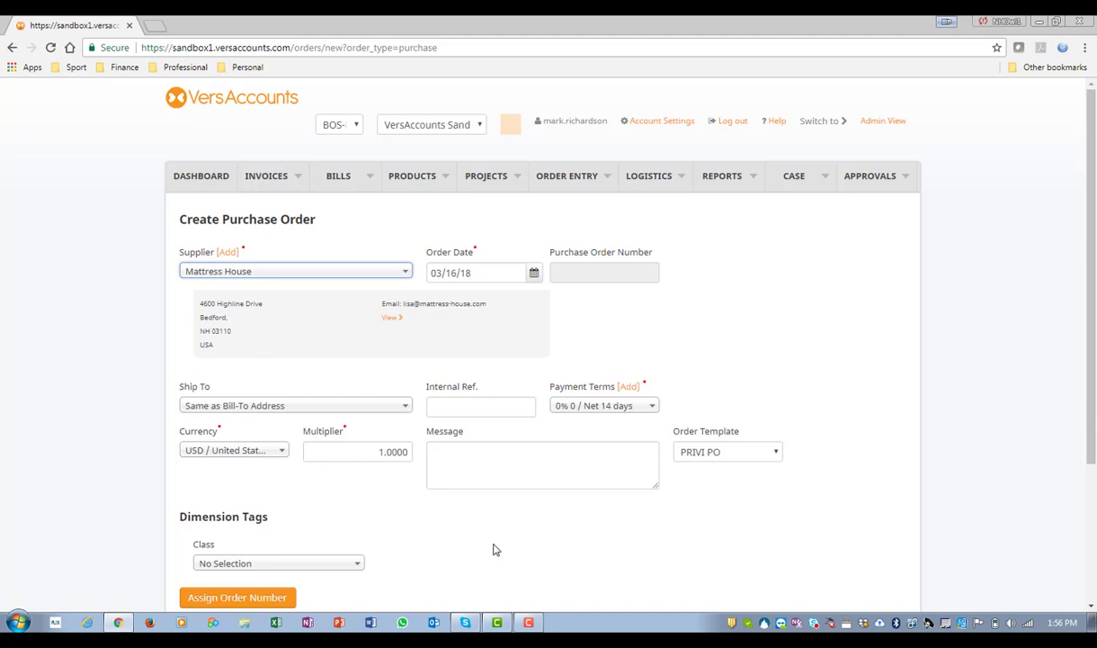
Ship the purchase order to the BOS facility of VersAccounts Sandbox, Inc. and assign the order number.
click(405, 410)
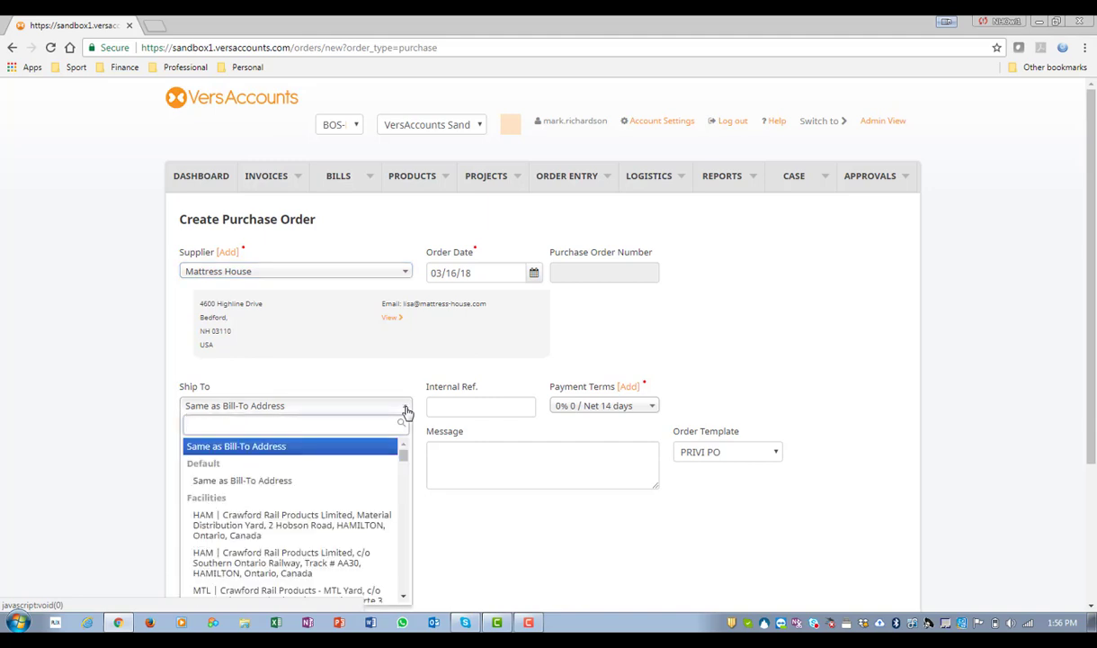
text(bos)
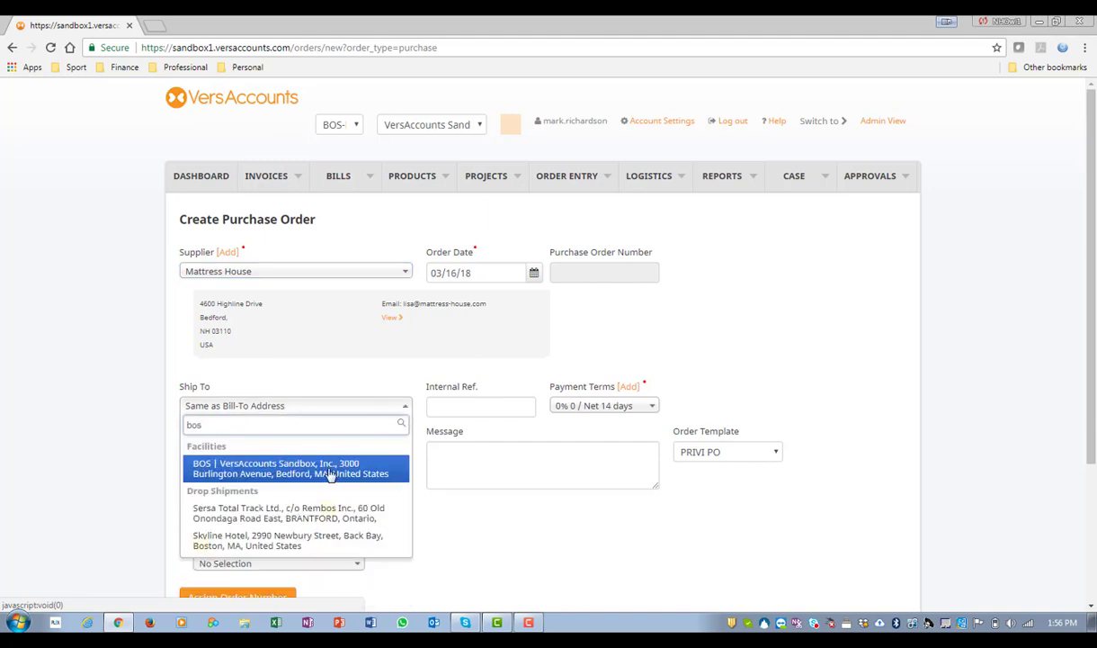
click(329, 471)
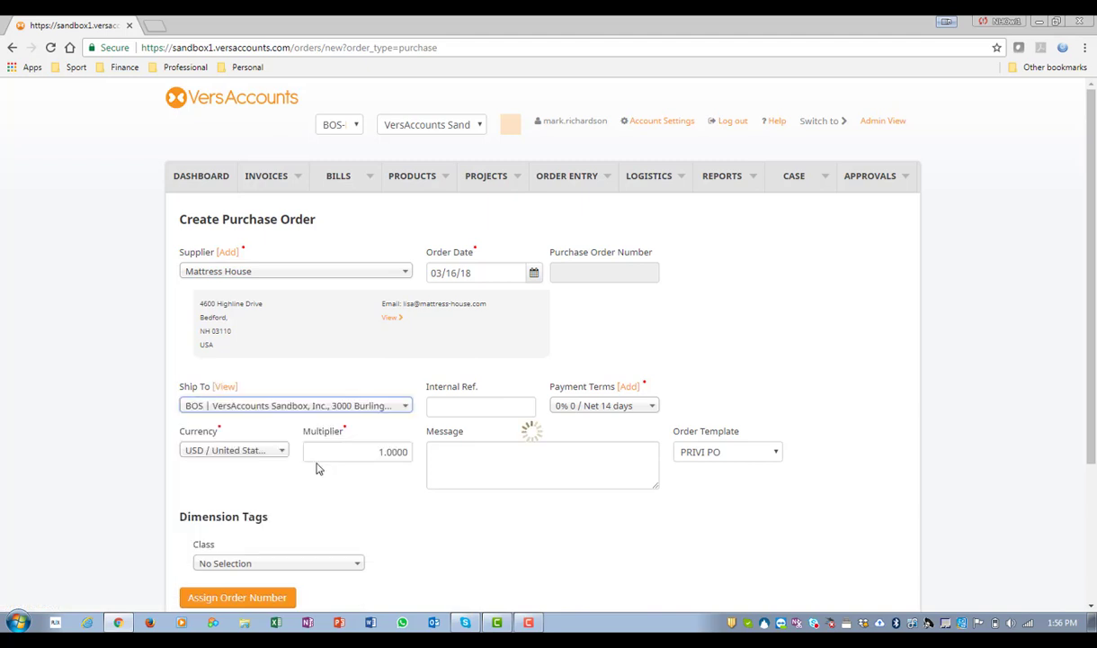
click(238, 598)
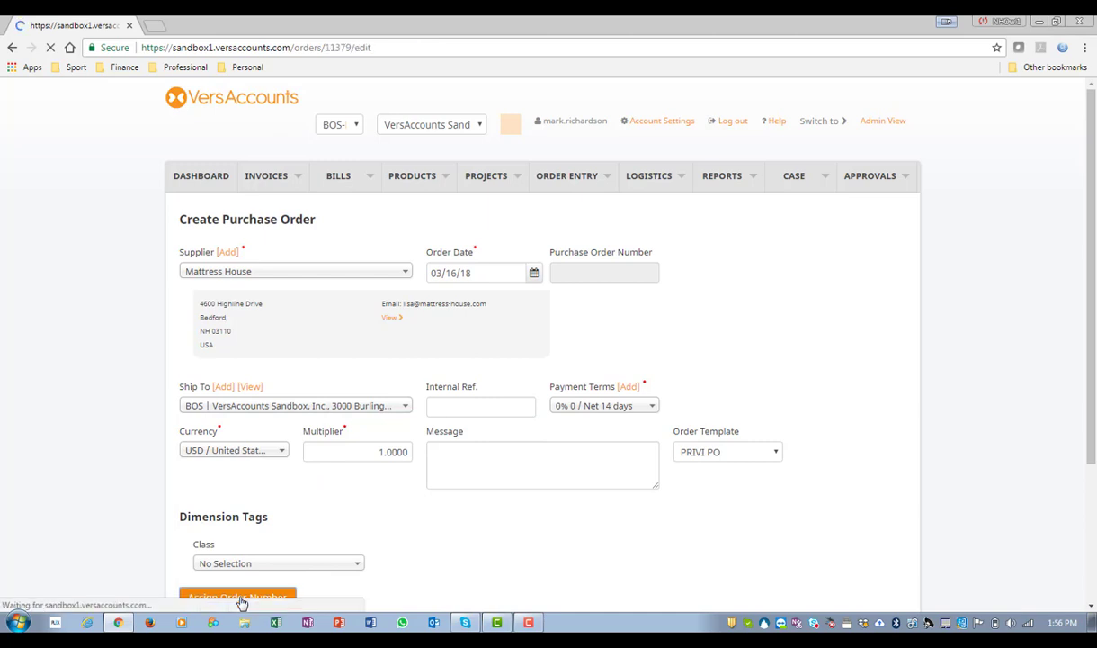
Enter product 0090, the Twin Mattress Double-Sided Nylon Cover, as a new order item with quantity 5.
drag(1093, 344, 1094, 182)
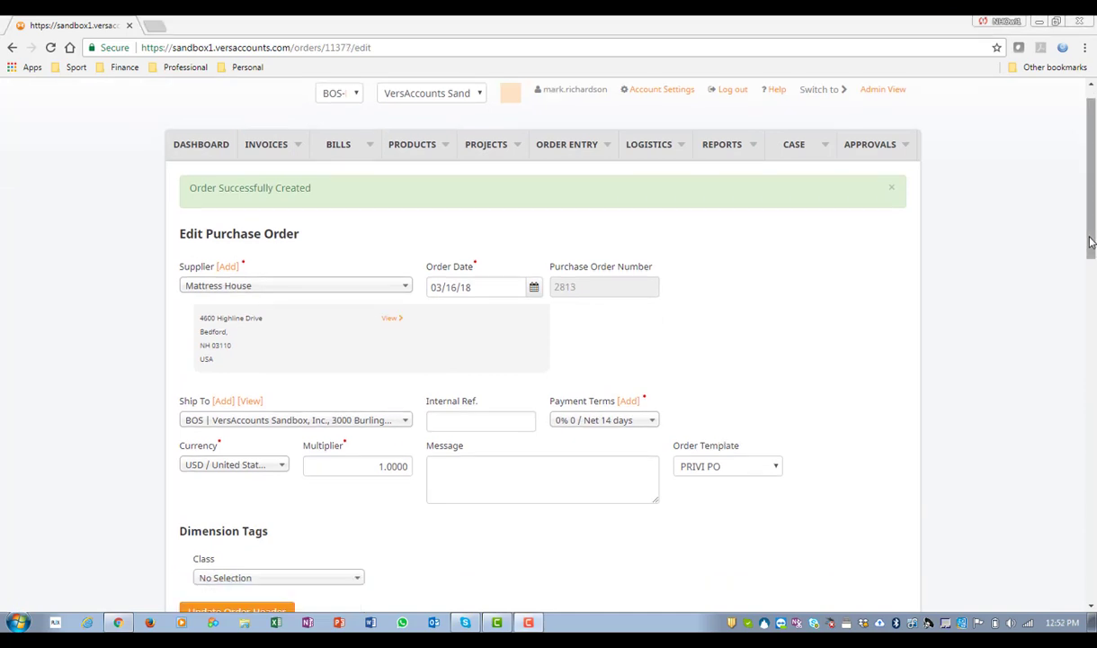
drag(1091, 241, 1093, 417)
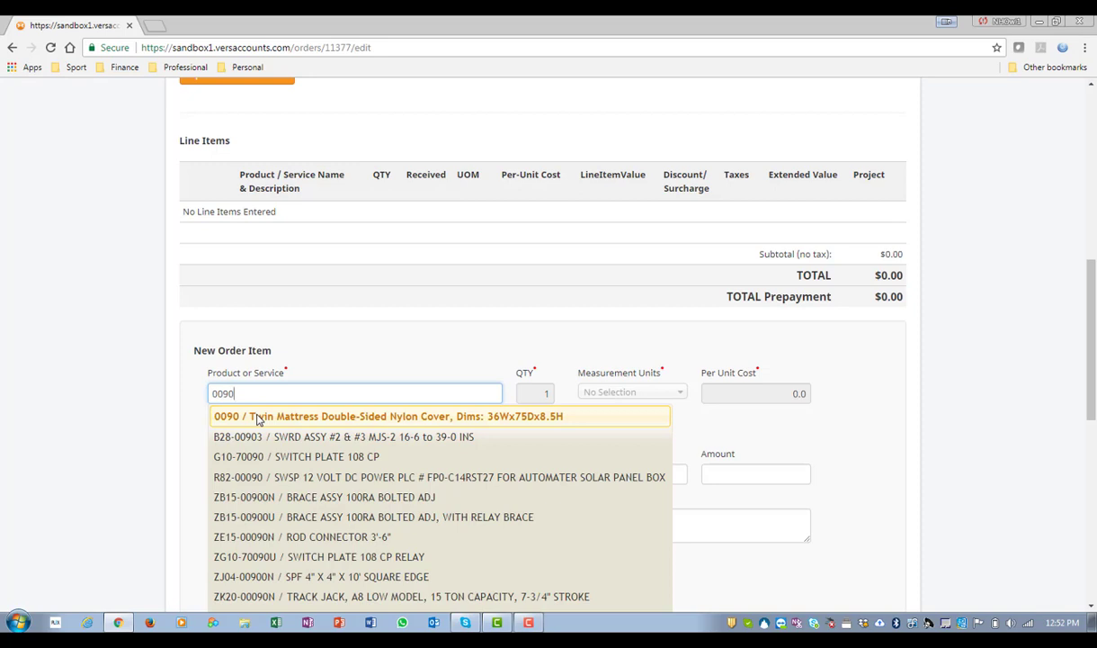
click(258, 416)
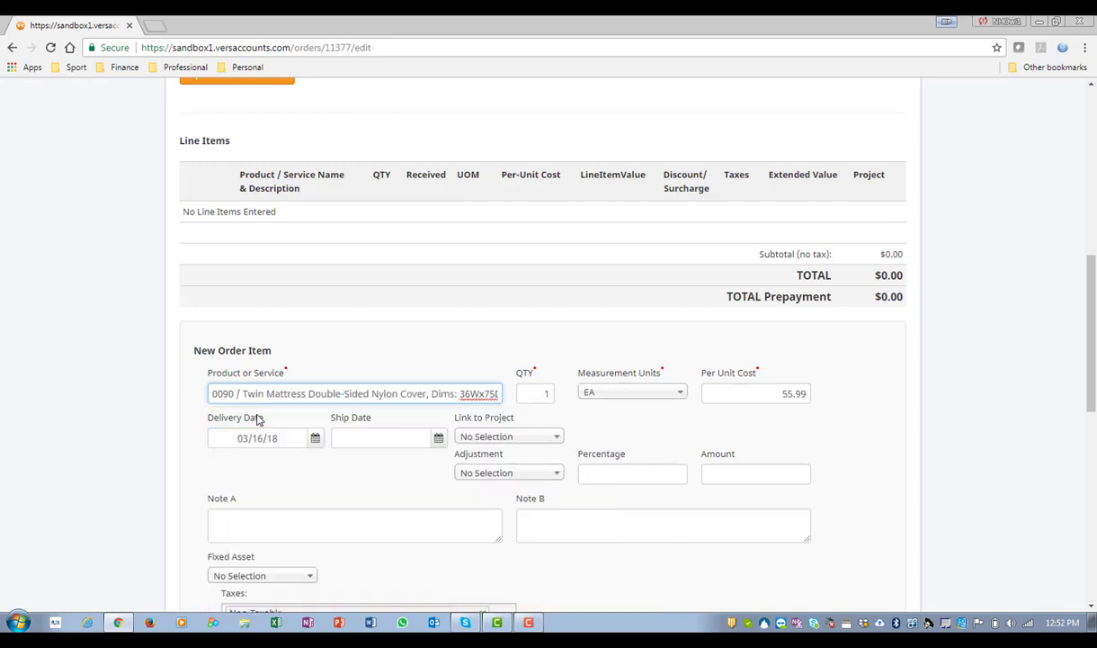
double_click(549, 393)
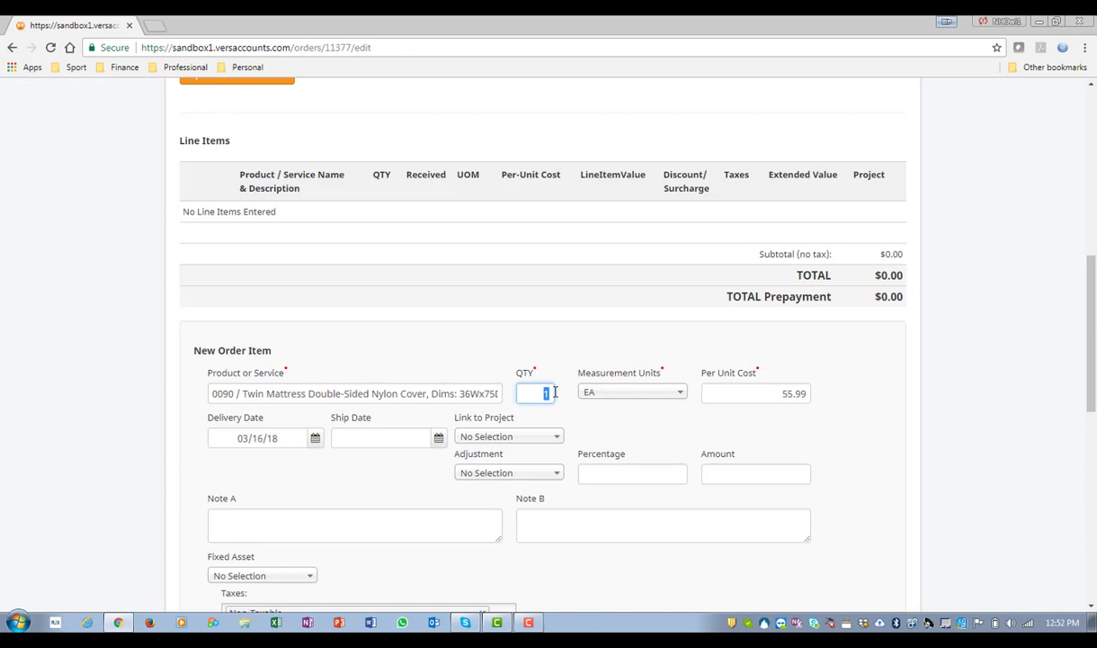
text(5)
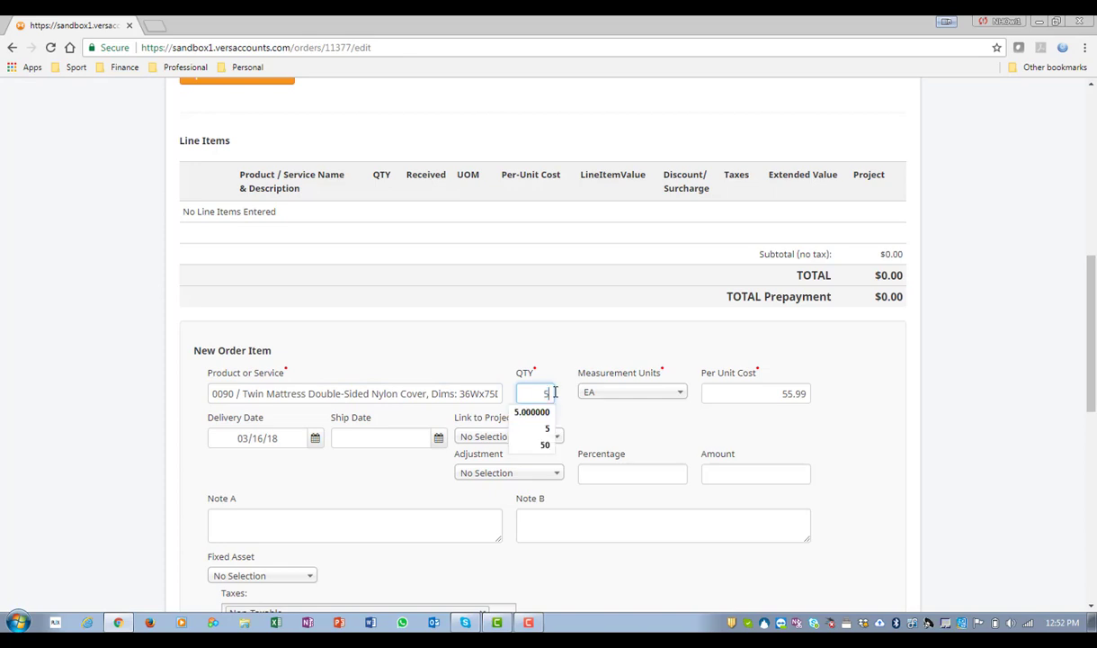
click(546, 437)
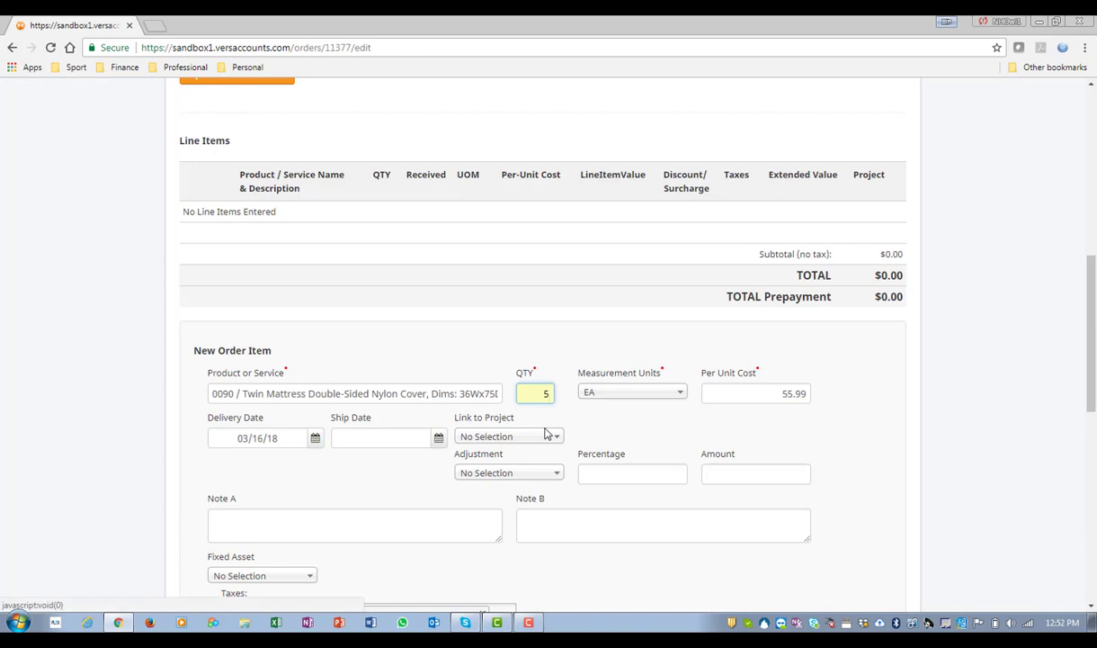
Set the per unit cost of the new order item to 50.
click(754, 393)
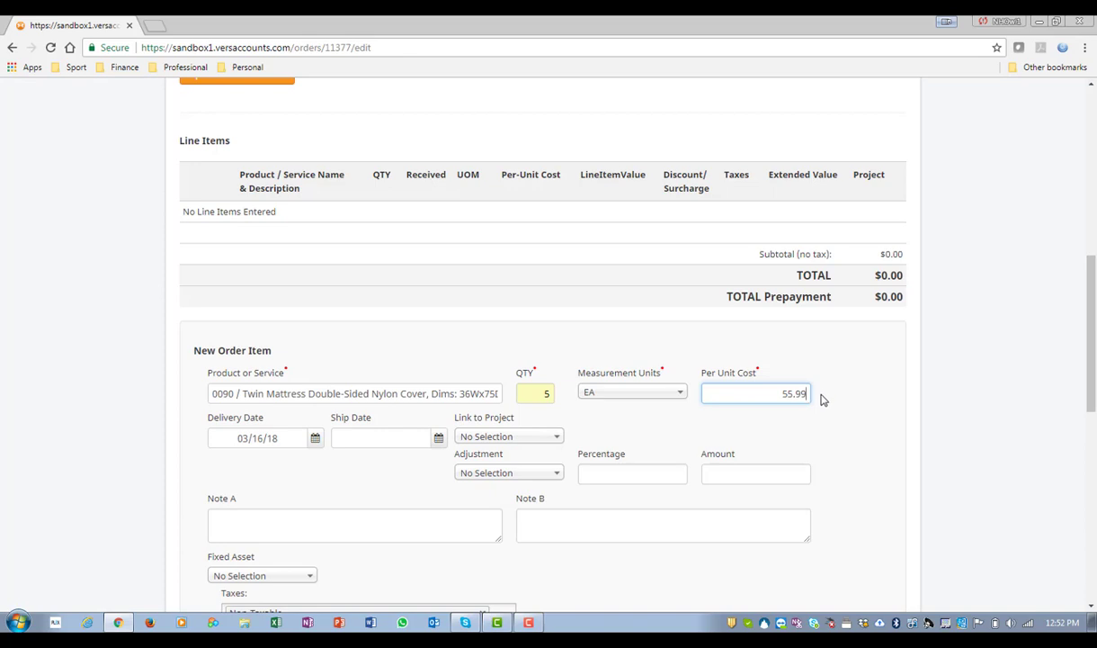
key(shift+Left)
key(shift+Left)
key(shift+Left)
key(shift+Left)
key(shift+Left)
text(50)
key(Tab)
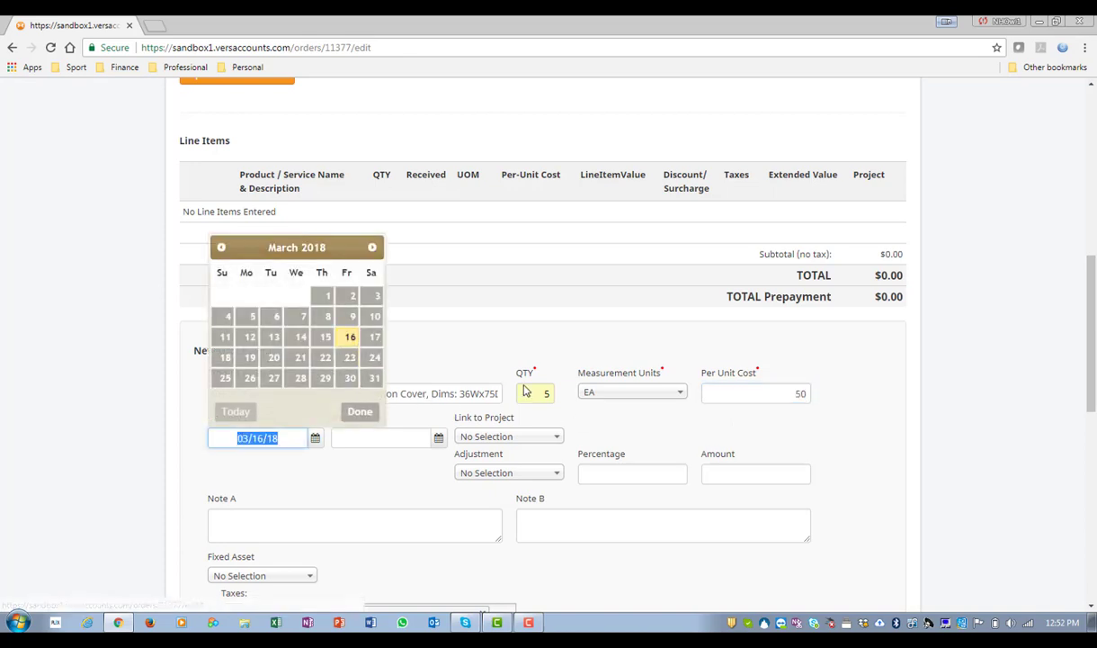
Set the item's delivery and ship dates to 03/16/18 and add it to the purchase order.
click(349, 341)
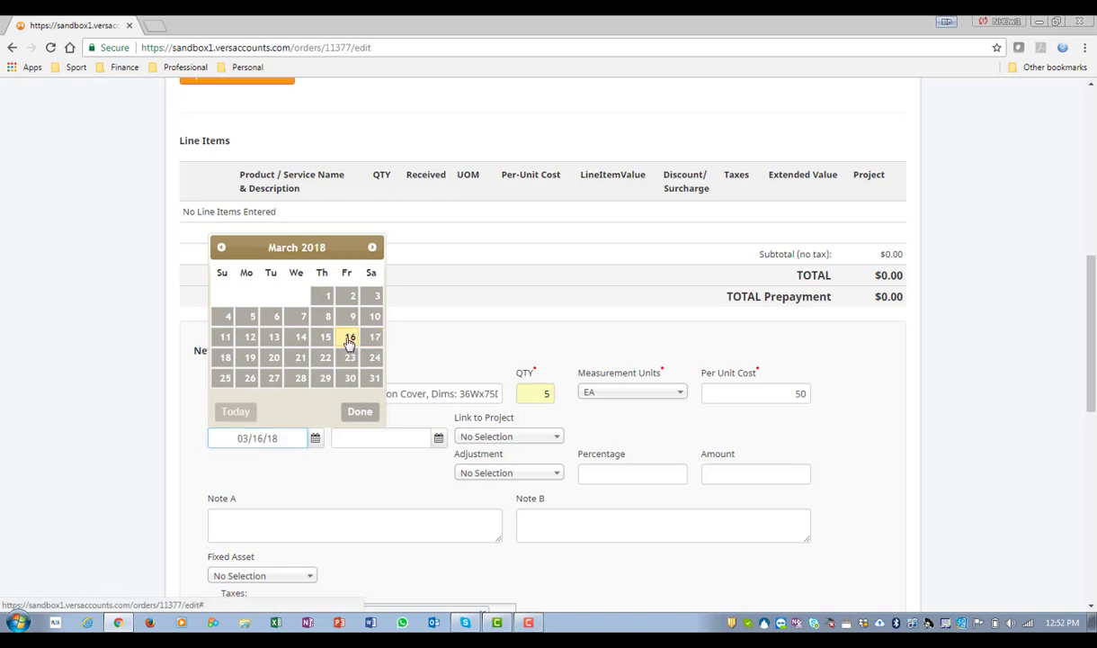
click(352, 438)
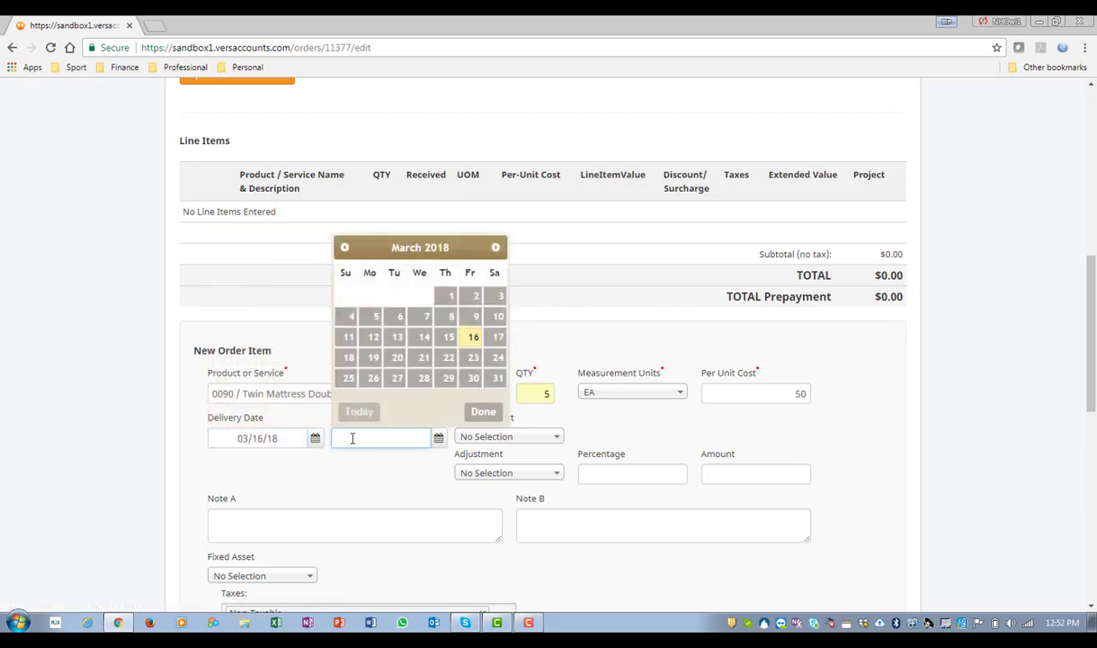
click(470, 341)
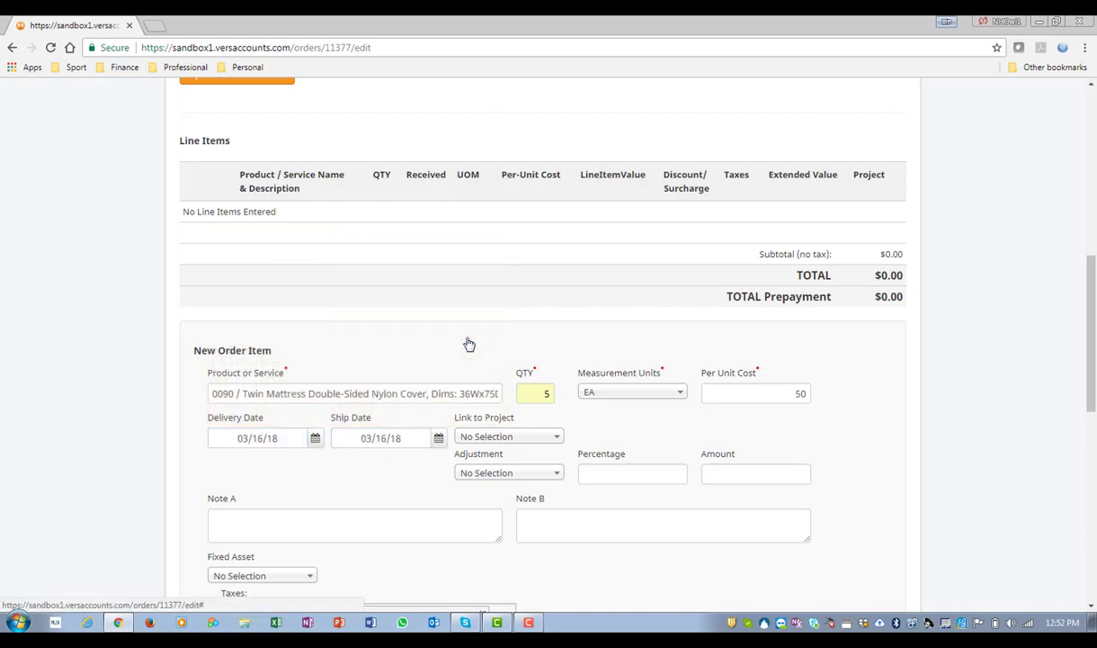
drag(1091, 327, 1092, 407)
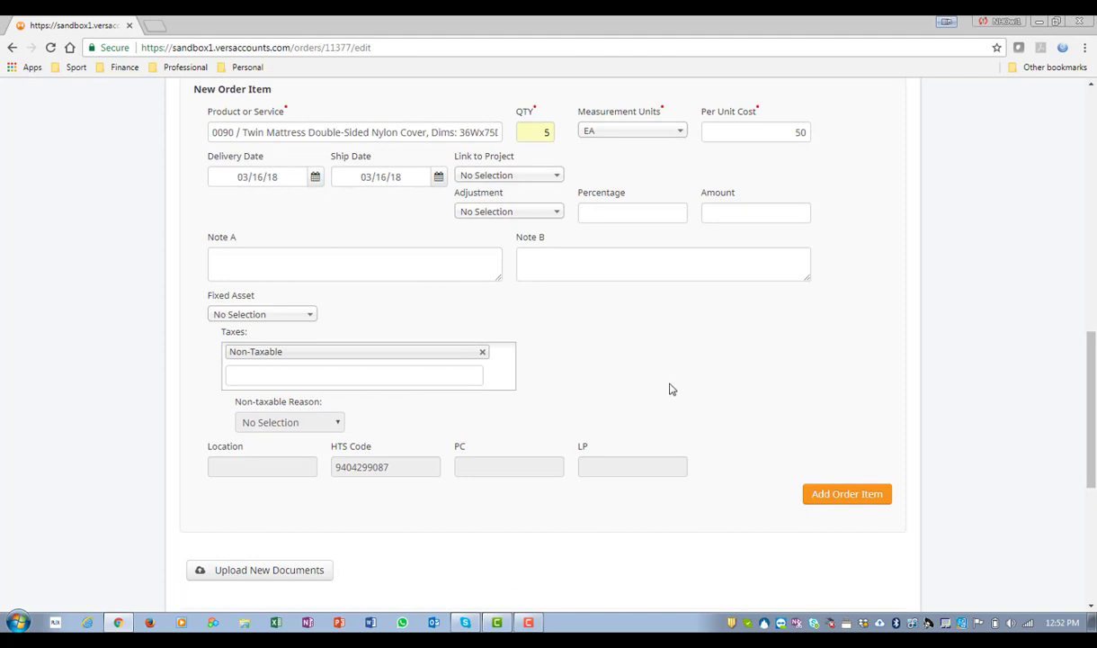
click(843, 495)
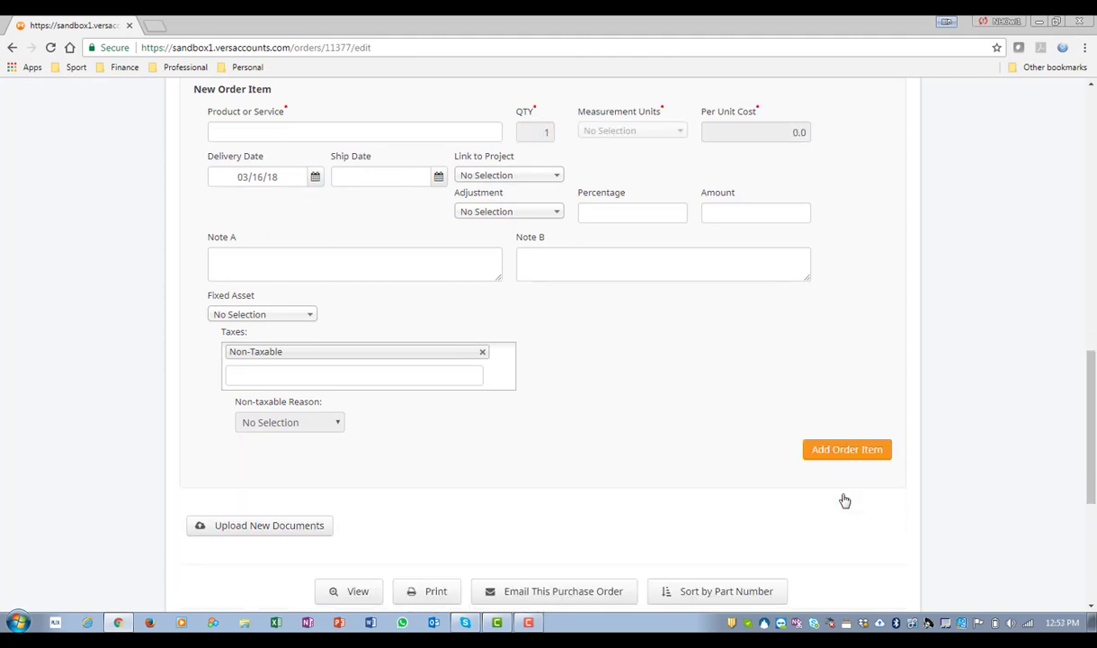
Review the added line item and the printable PDF of the purchase order, closing the PDF when done.
drag(1090, 449, 1091, 322)
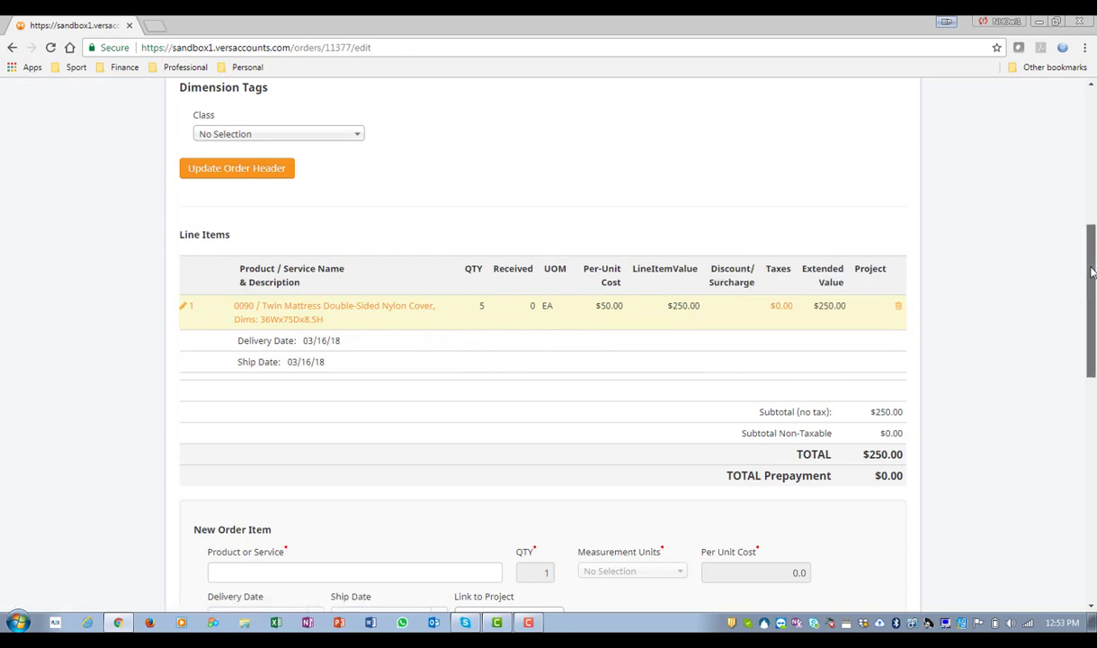
drag(1091, 266, 1094, 493)
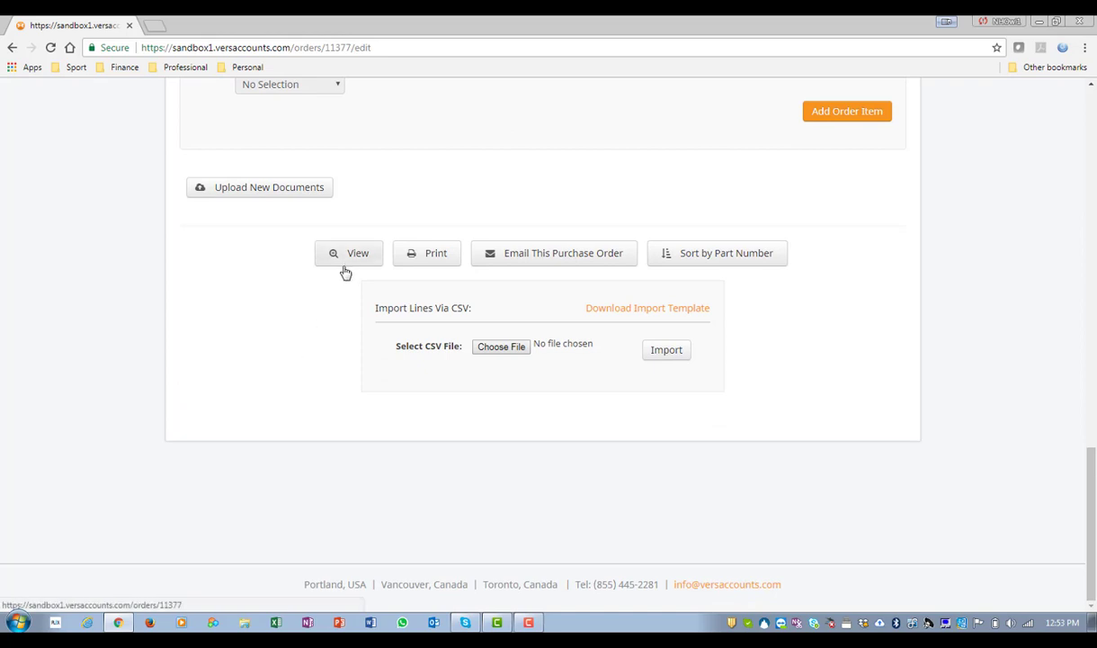
click(436, 256)
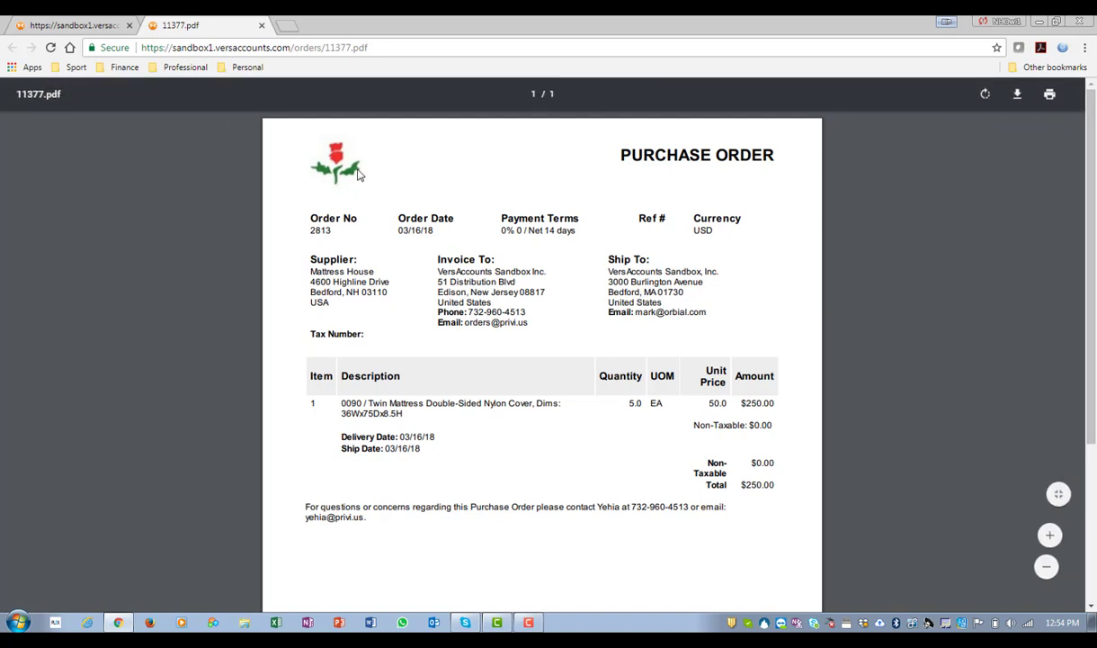
click(262, 27)
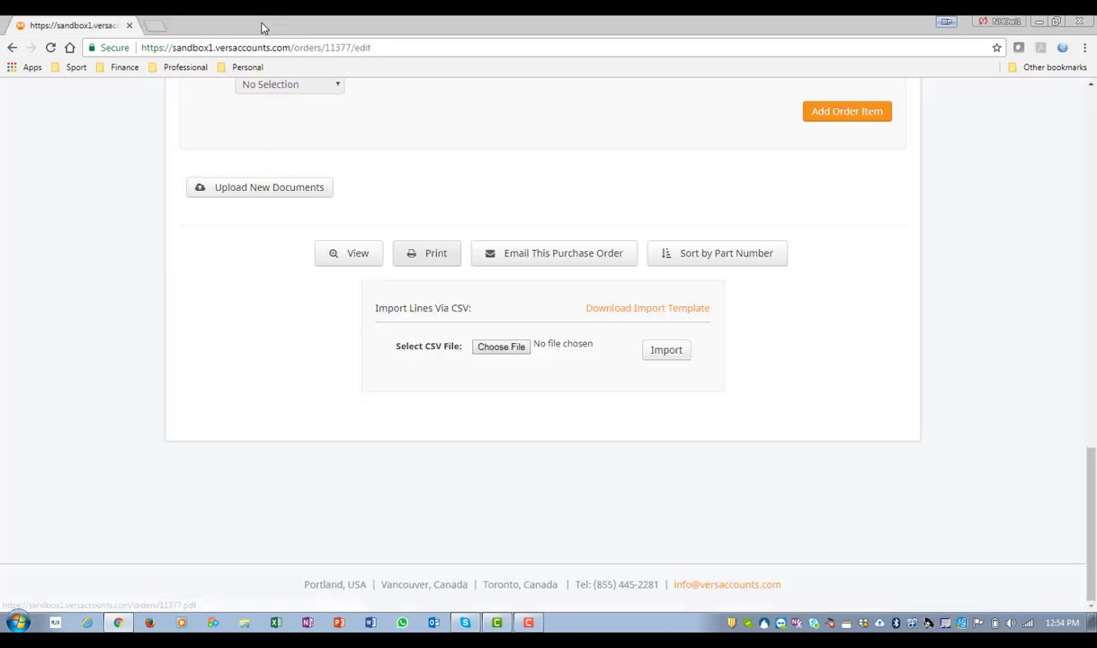
Generate the supplier email for this purchase order, review the draft message and close it without sending.
click(542, 256)
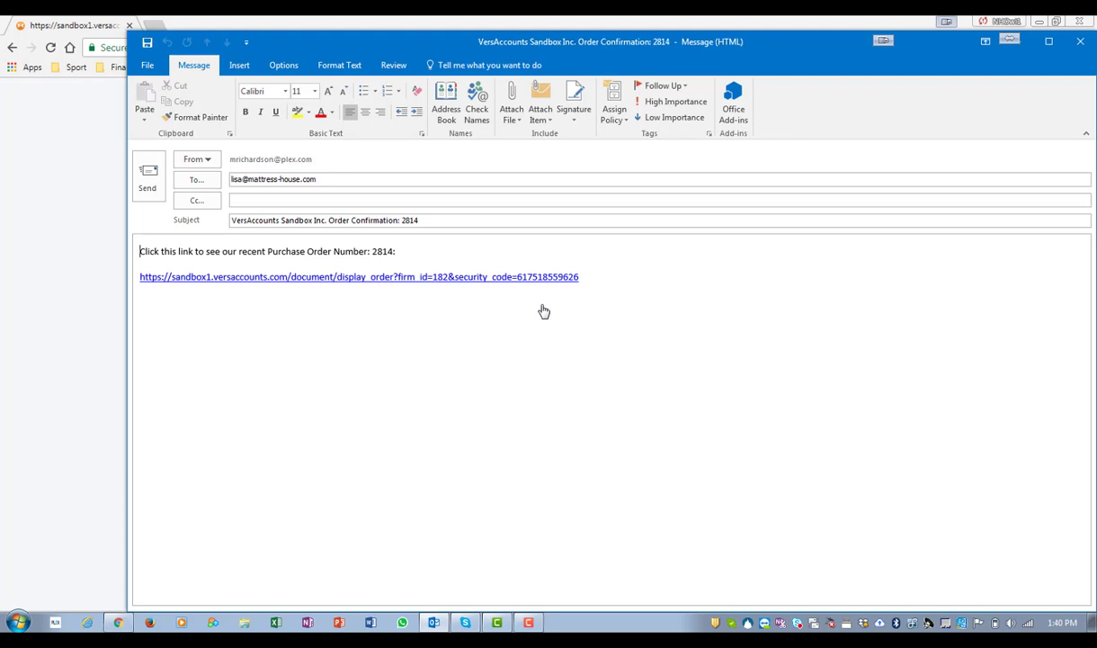
click(1080, 43)
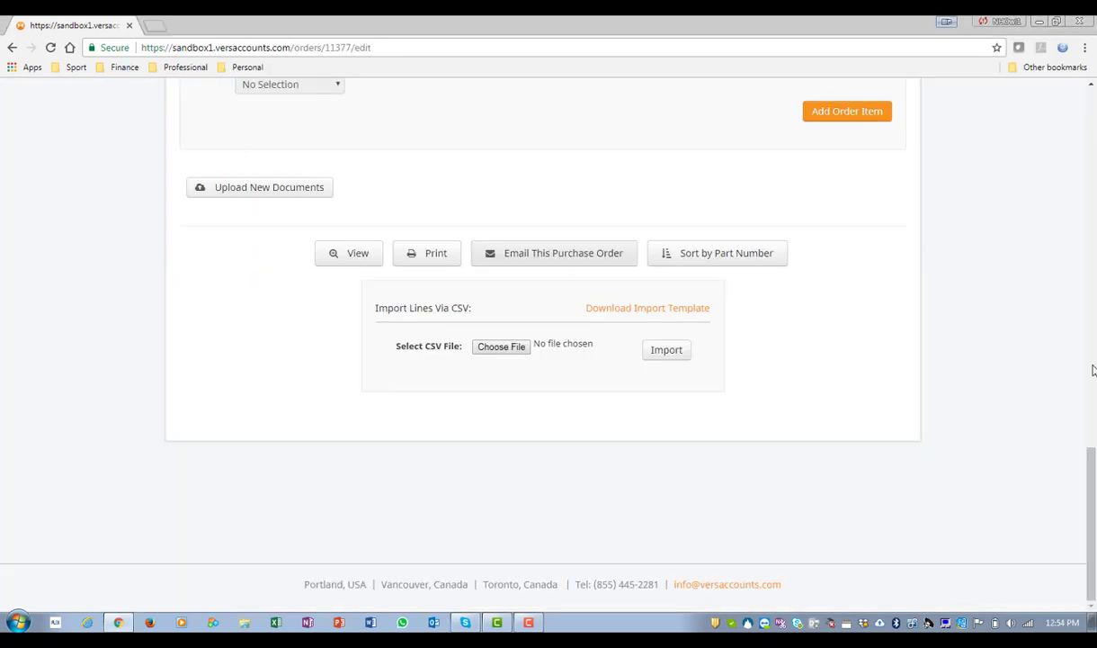
Start a new goods receipt for supplier Mattress House with the VersAccounts Sandbox, Inc. ship-to address.
drag(1094, 470, 1093, 97)
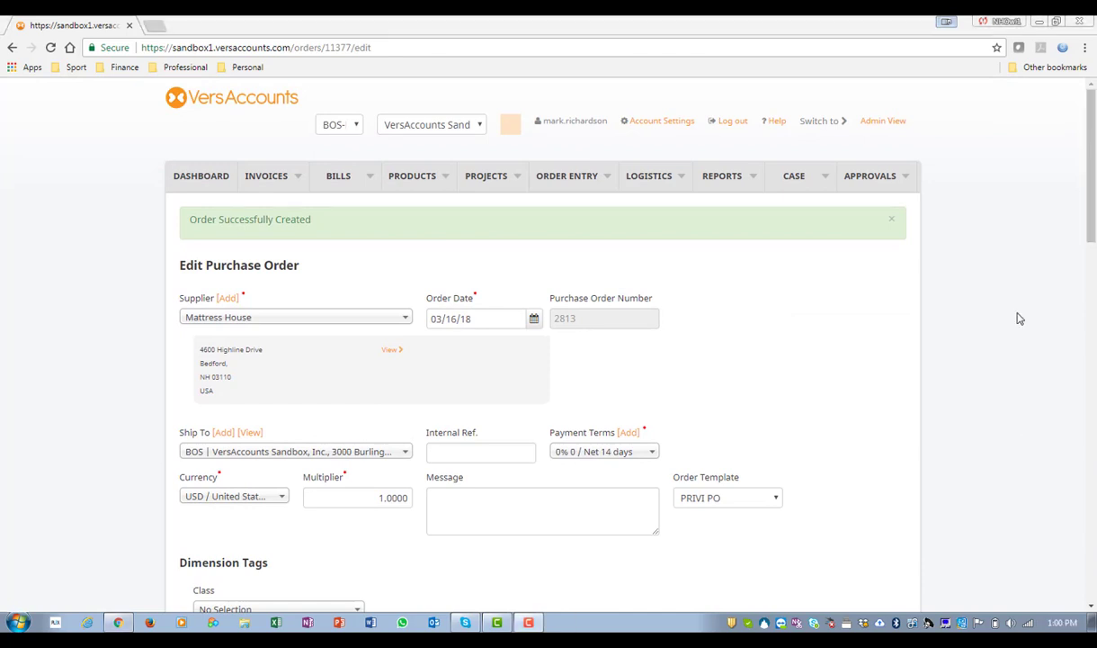
click(684, 177)
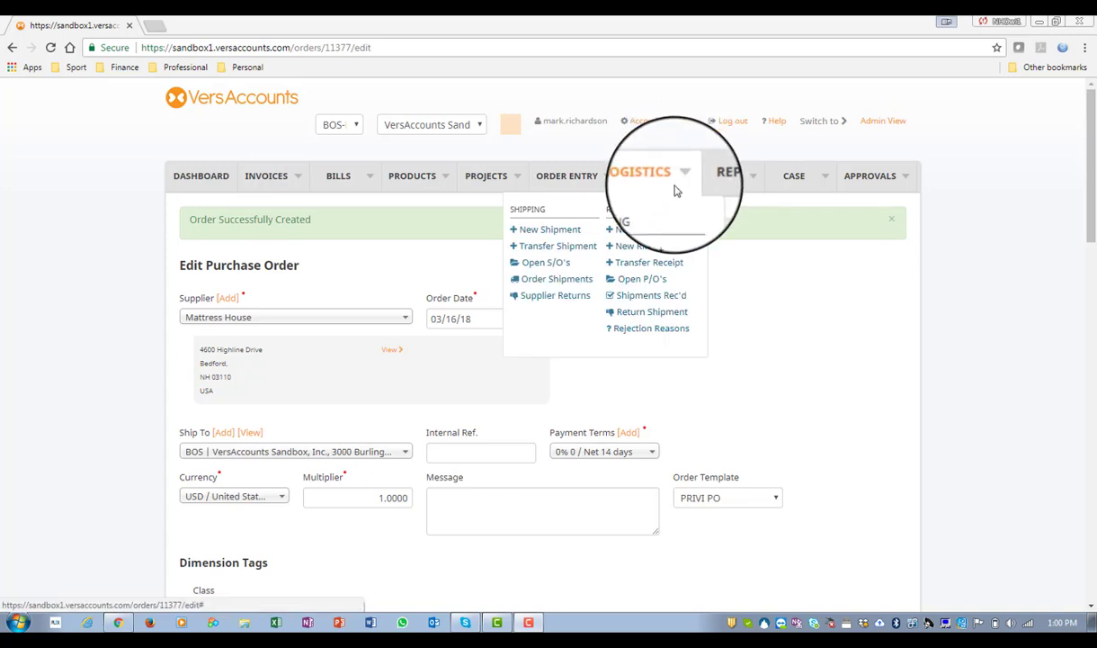
click(649, 232)
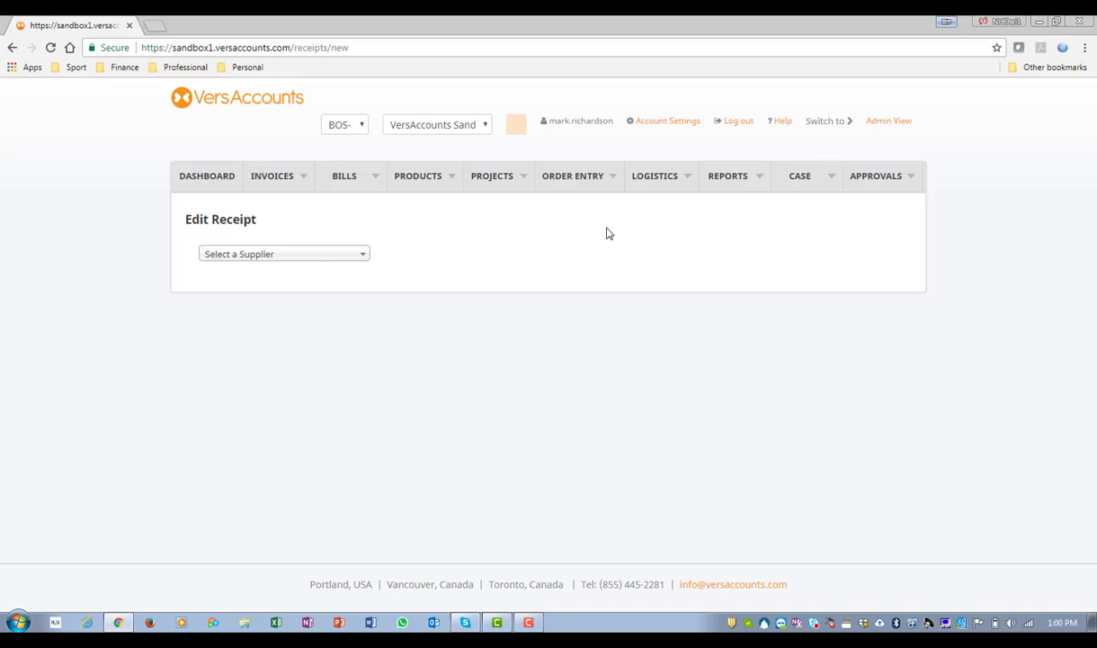
click(364, 258)
click(279, 311)
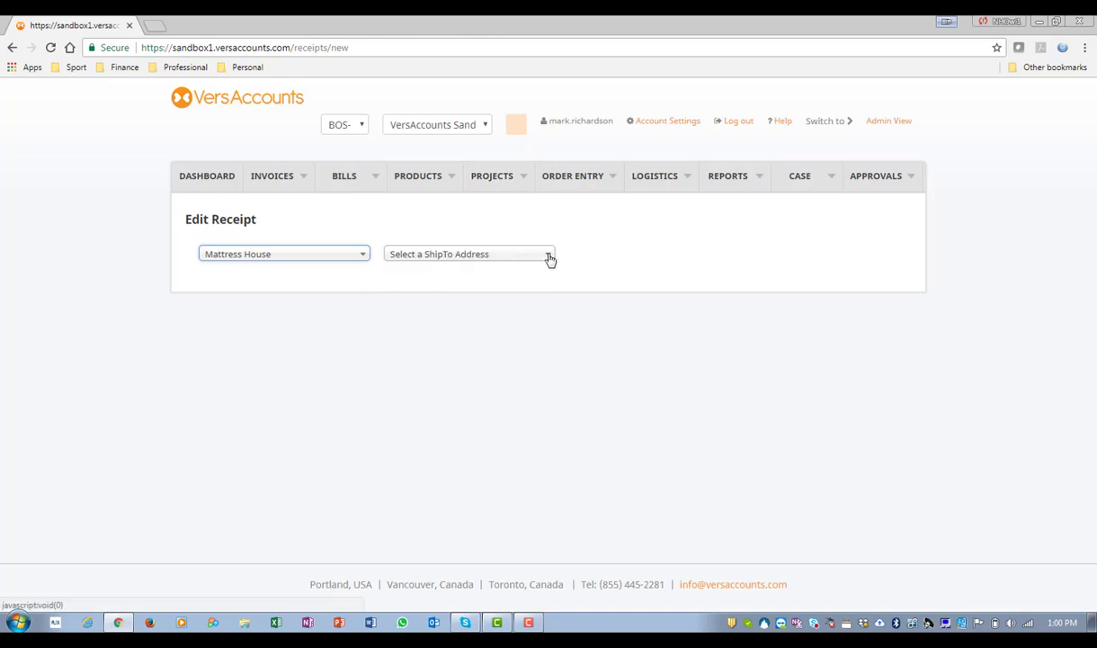
click(549, 258)
click(420, 342)
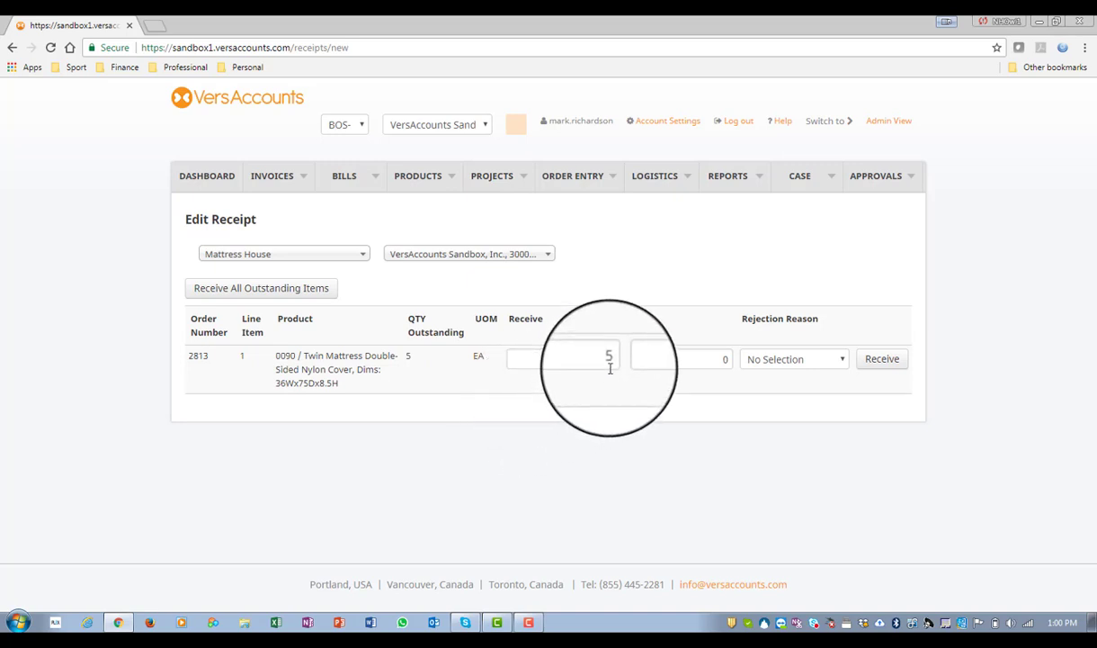
Receive the outstanding Twin Mattress Double-Sided Nylon Cover line in full and post the receipt dated 03/16/18.
click(887, 361)
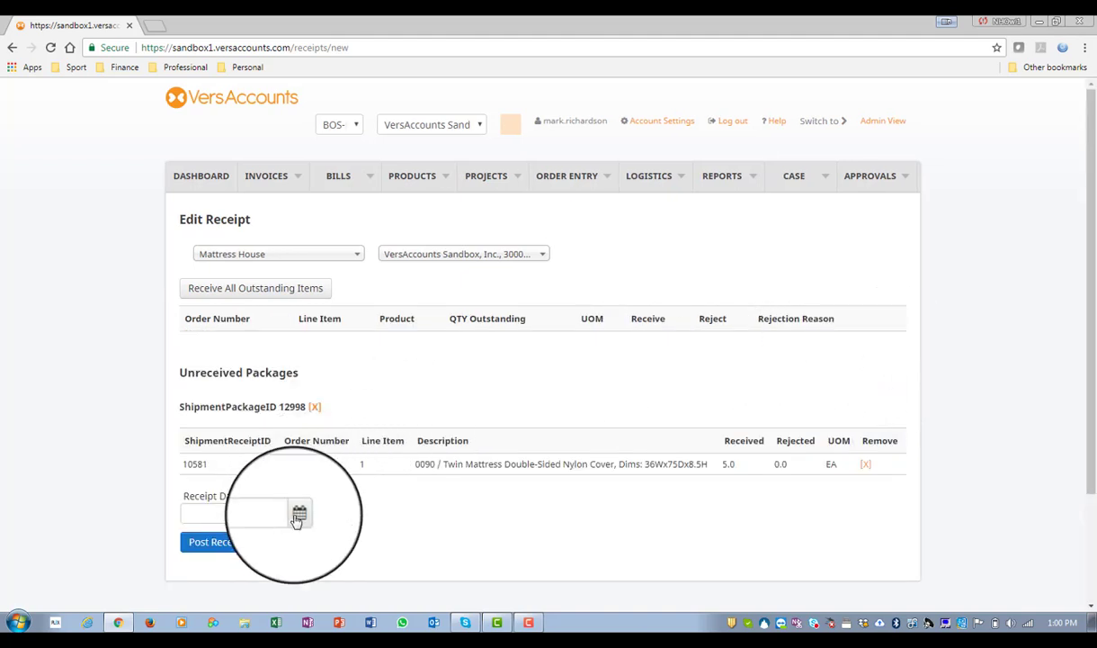
click(298, 515)
click(324, 415)
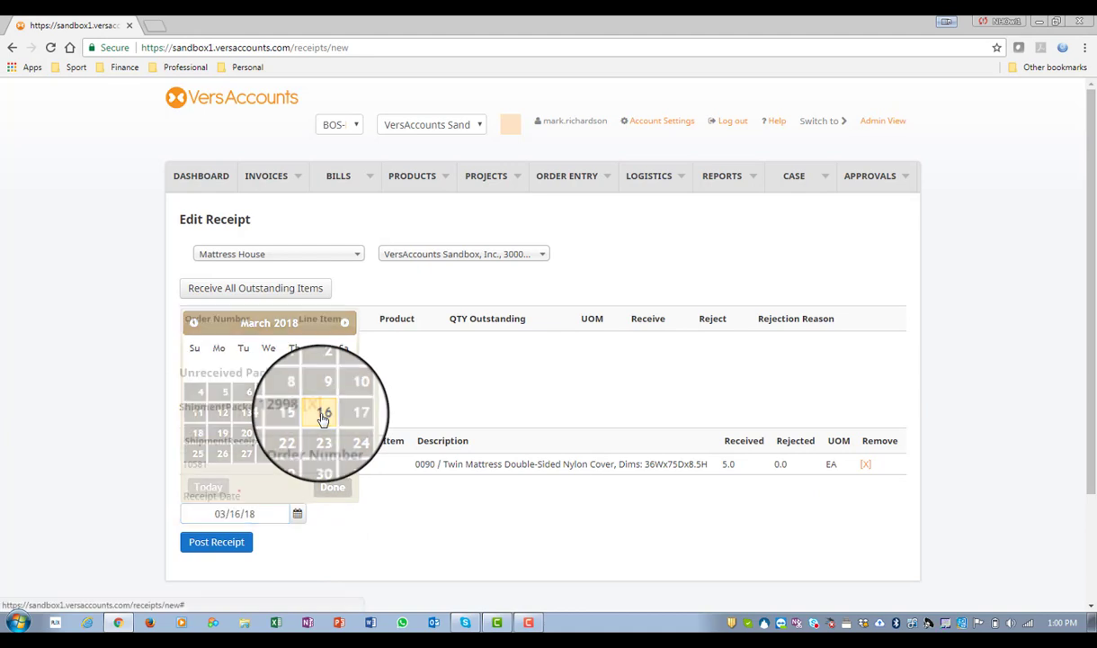
click(216, 544)
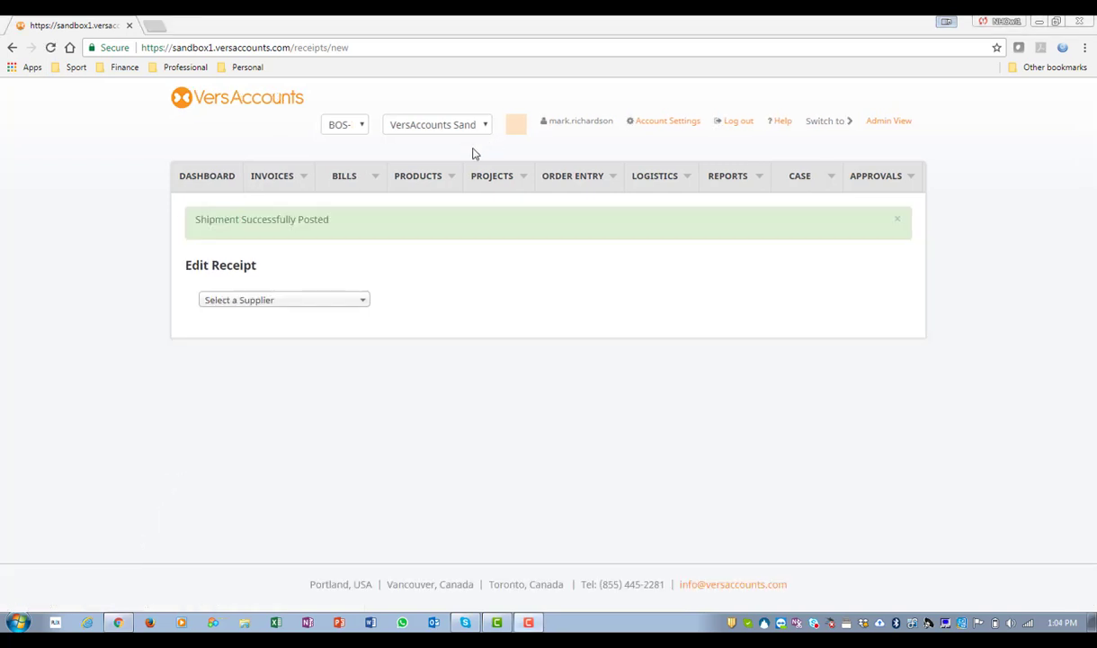
Check the on-hand quantity of part 0090 at the BOS facility in the inventoried products list.
click(453, 176)
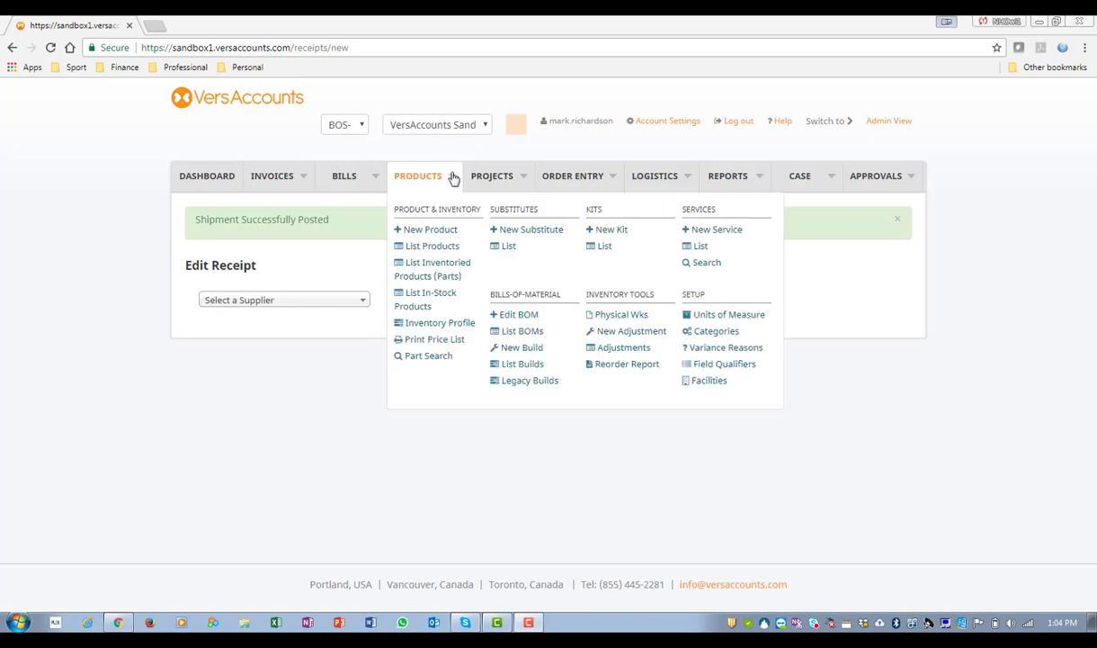
click(421, 273)
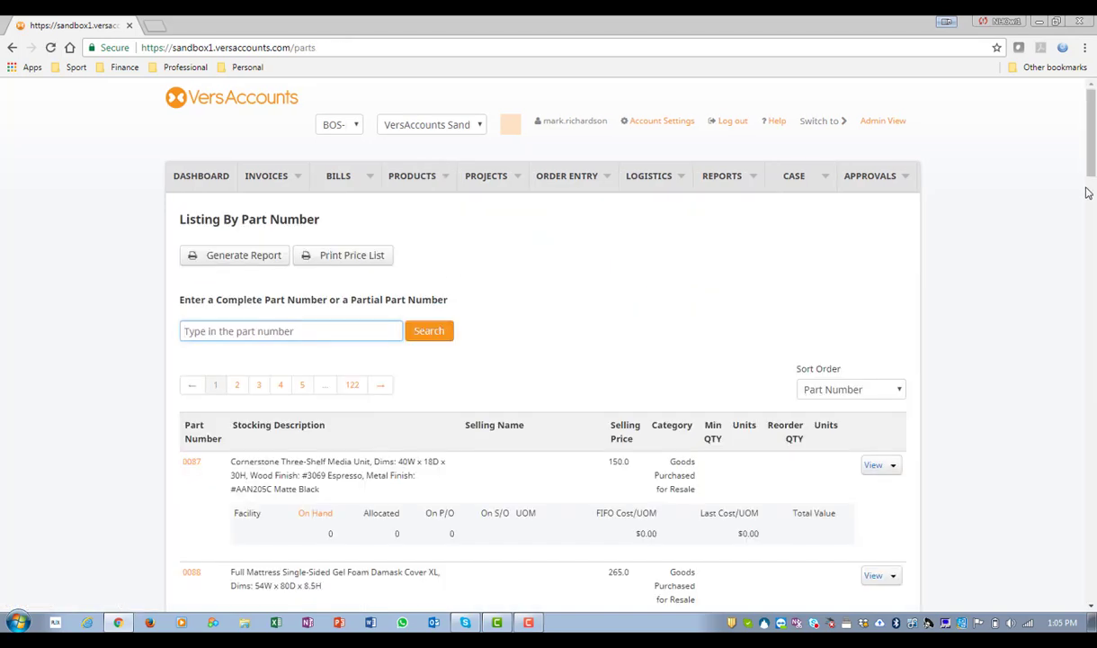
drag(1090, 163, 1090, 266)
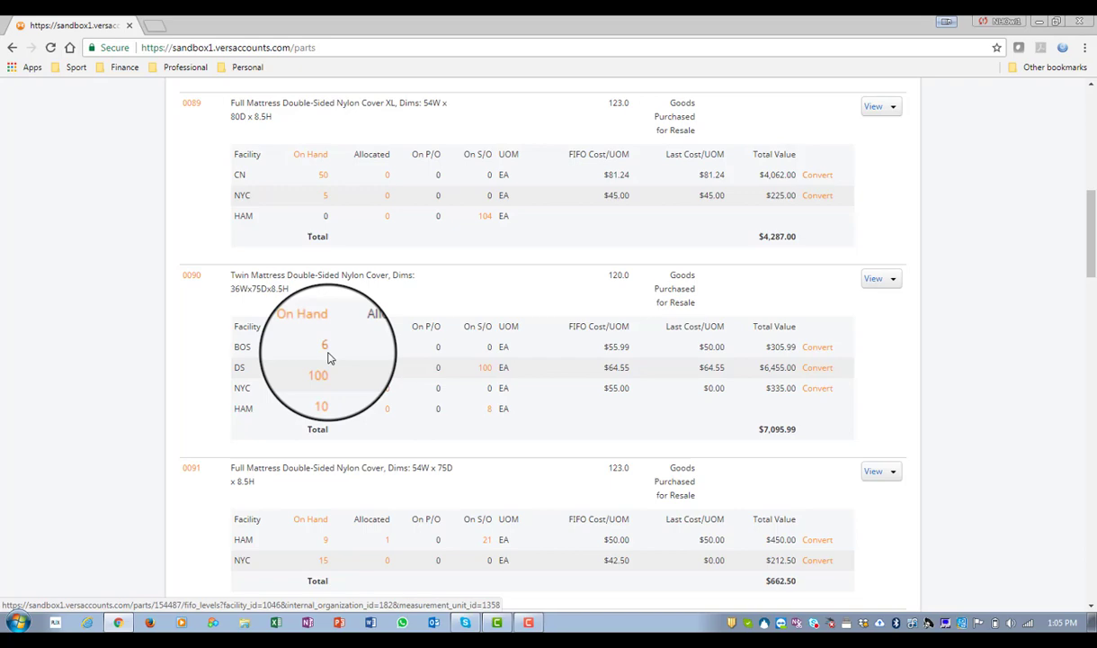
drag(1090, 216, 1094, 114)
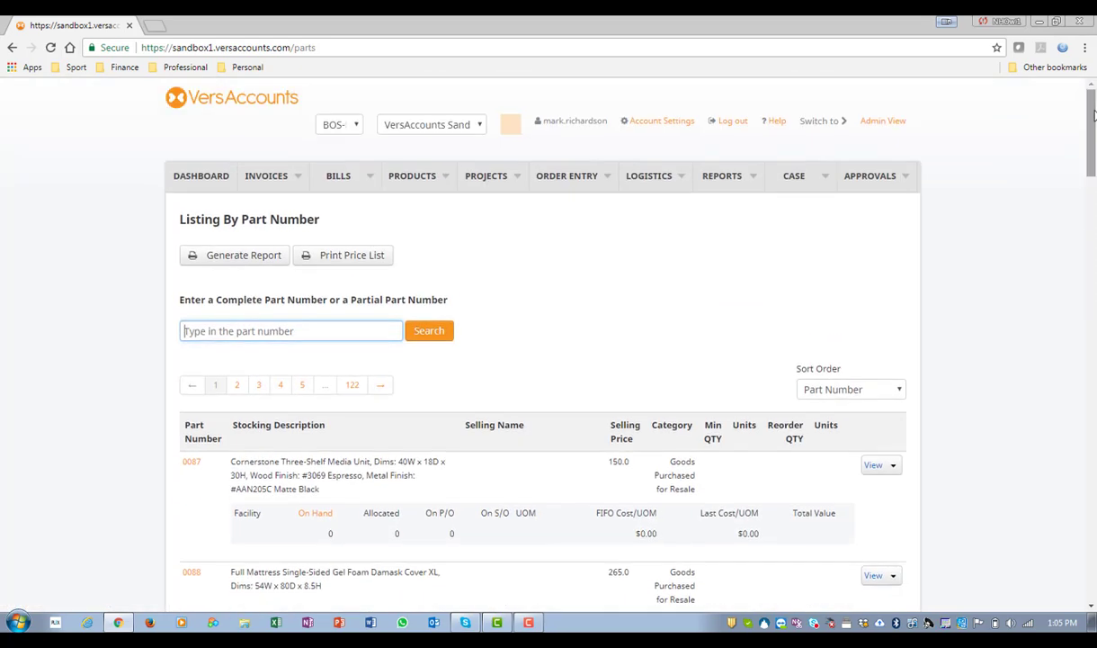